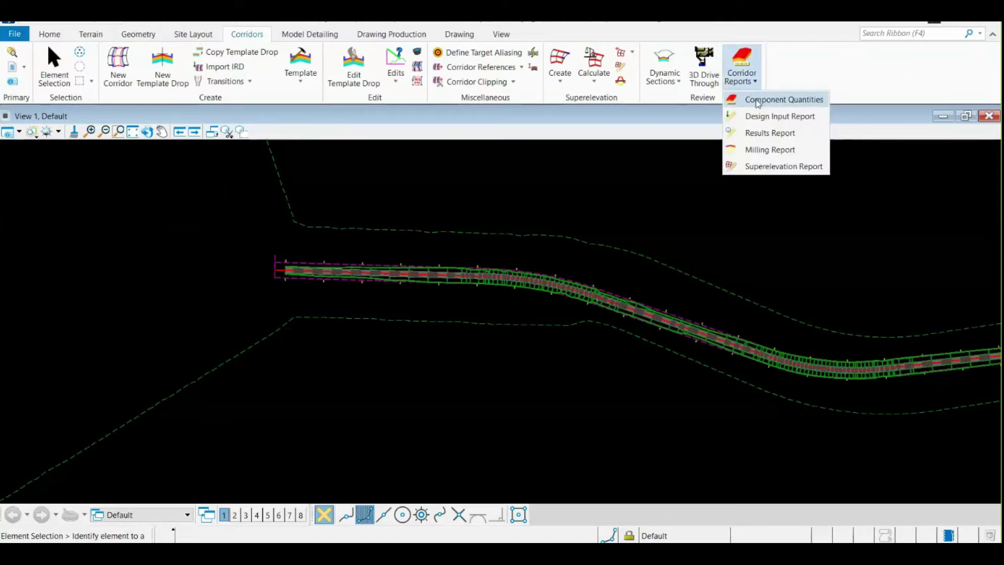
Run Component Quantities on the NH3 corridor and examine the material volumes, unit costs and total estimated cost
{"action": "left_click", "coordinate": [757, 101]}
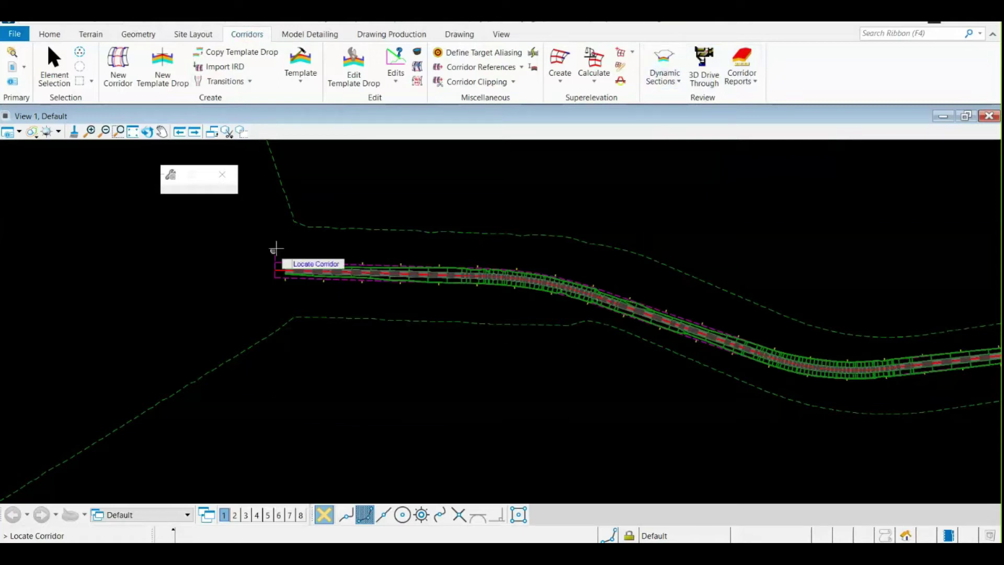
{"action": "scroll", "coordinate": [558, 278], "scroll_direction": "up", "scroll_amount": 1}
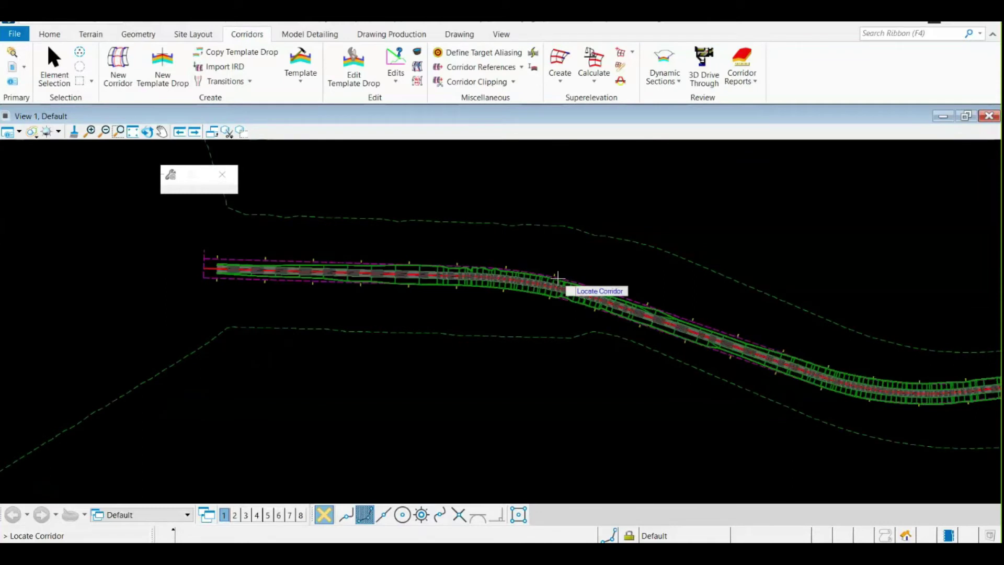
{"action": "scroll", "coordinate": [509, 253], "scroll_direction": "up", "scroll_amount": 5}
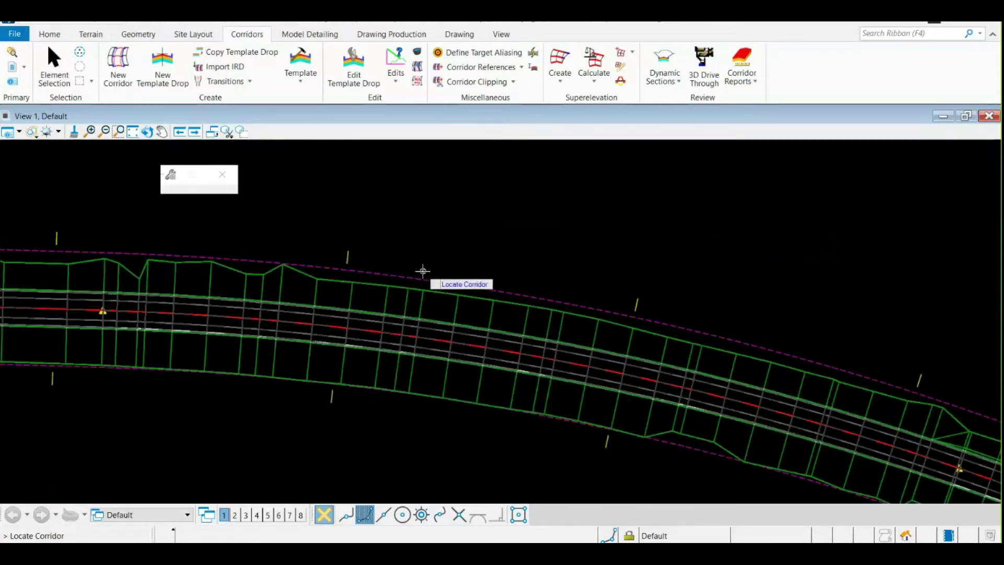
{"action": "left_click", "coordinate": [338, 260]}
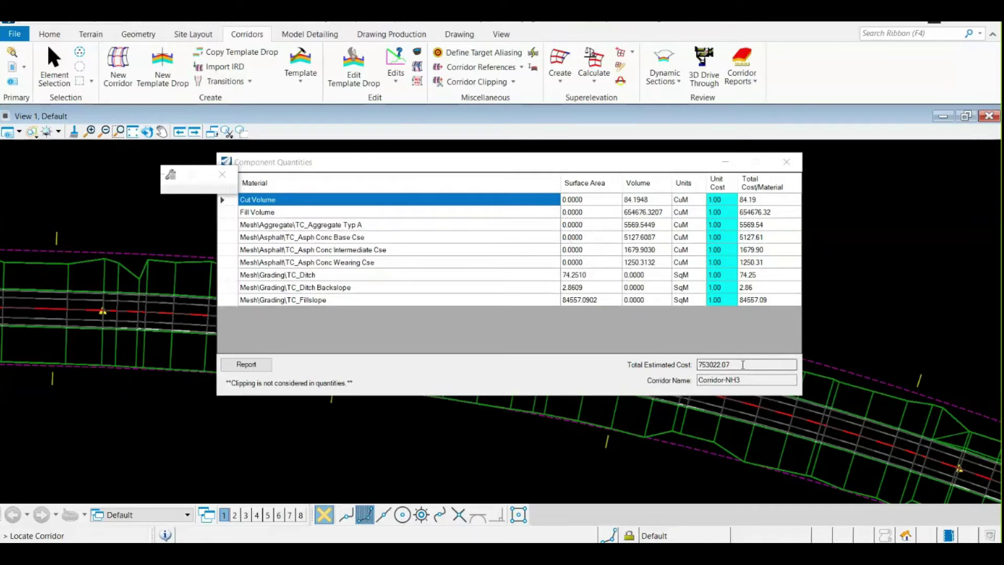
{"action": "left_click", "coordinate": [729, 204]}
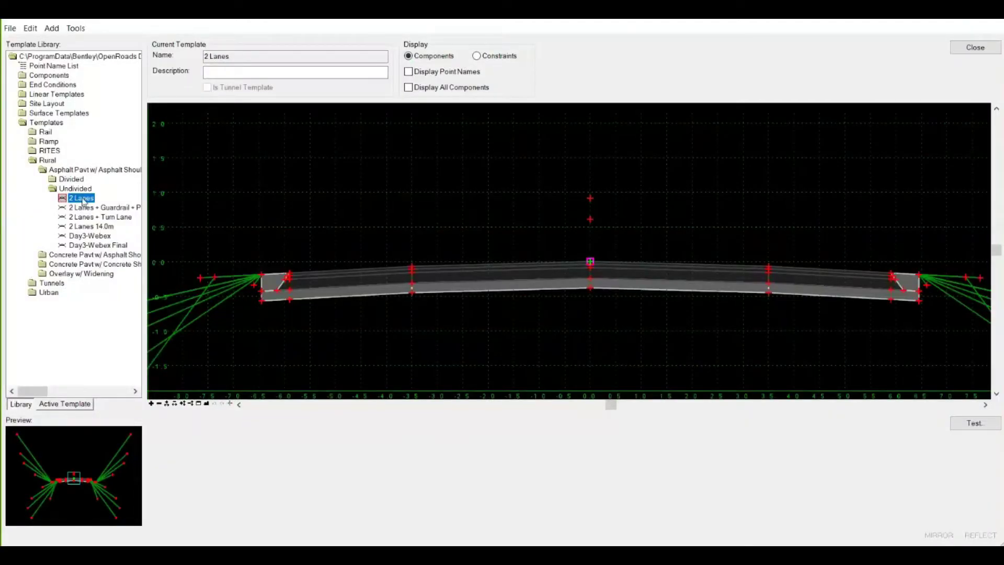
Examine the 2 Lanes 14.0m template and the constraints of its EOP_L point in the template library, and close the library
{"action": "right_click", "coordinate": [84, 202]}
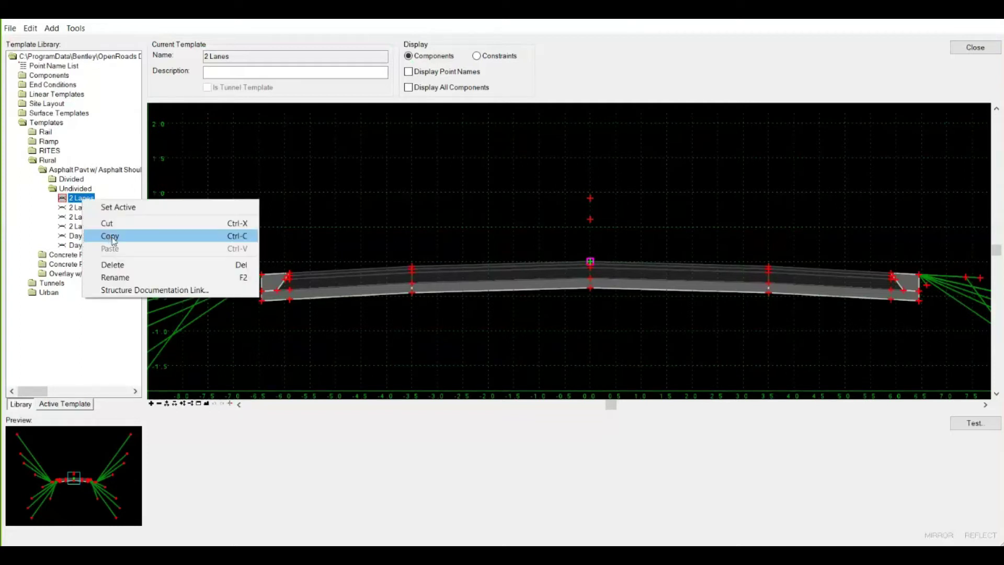
{"action": "left_click", "coordinate": [47, 226]}
{"action": "left_click", "coordinate": [88, 227]}
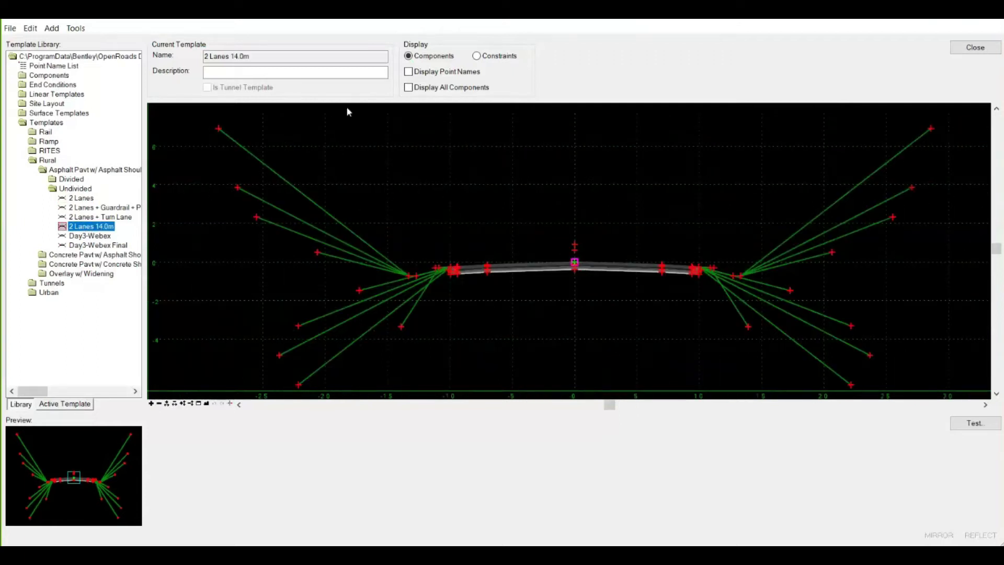
{"action": "scroll", "coordinate": [604, 257], "scroll_direction": "up", "scroll_amount": 3}
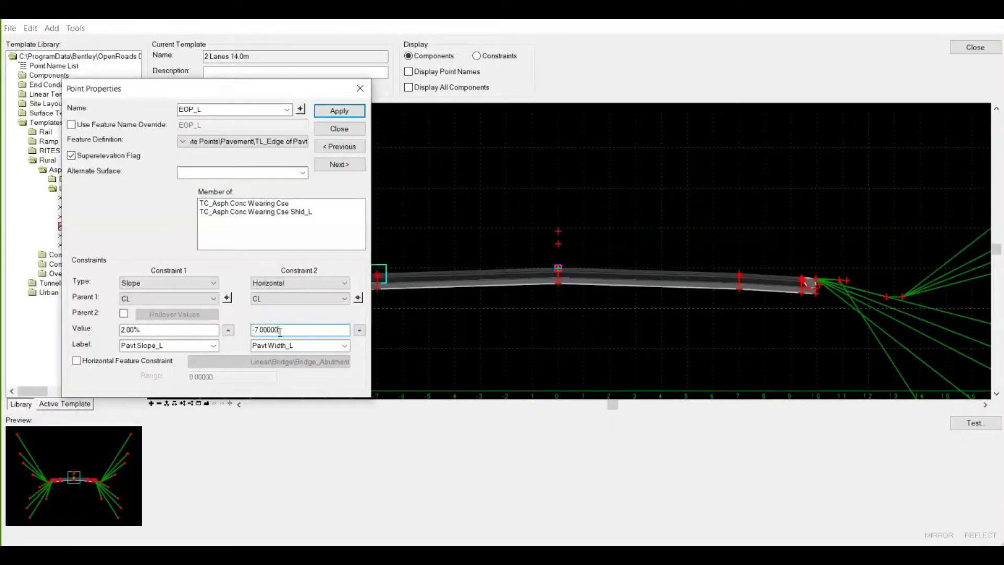
{"action": "left_click", "coordinate": [360, 88]}
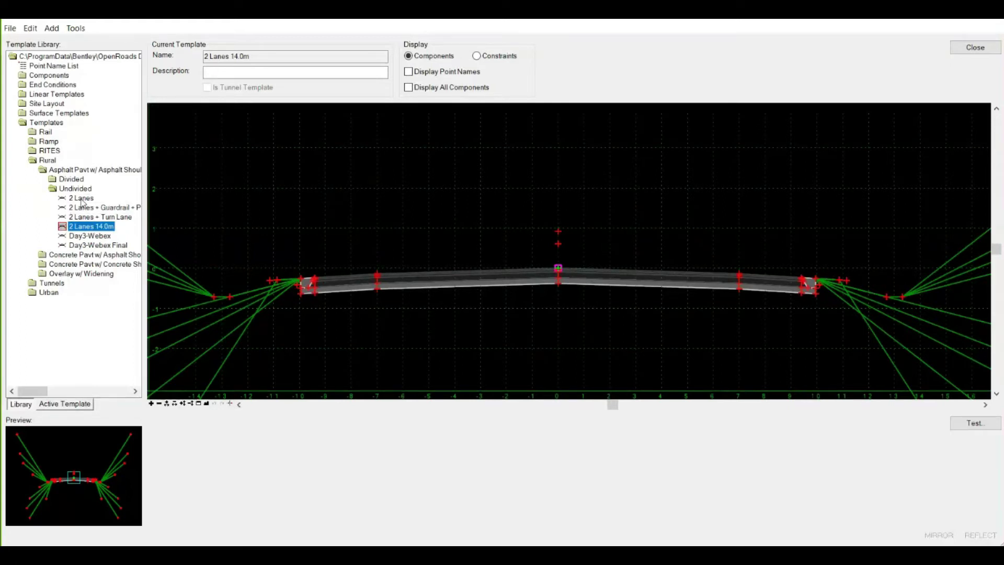
{"action": "left_click", "coordinate": [81, 199]}
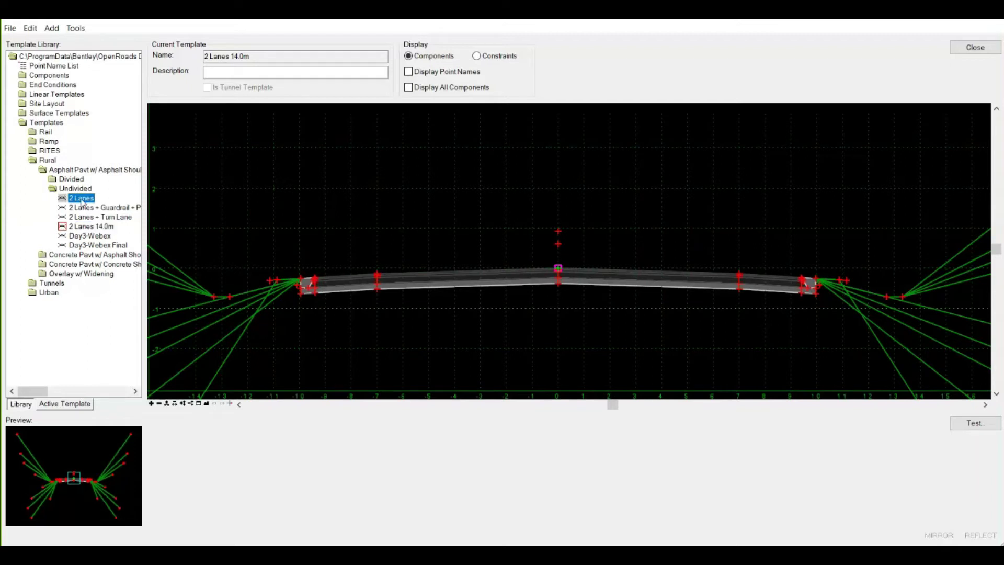
{"action": "left_click", "coordinate": [90, 226]}
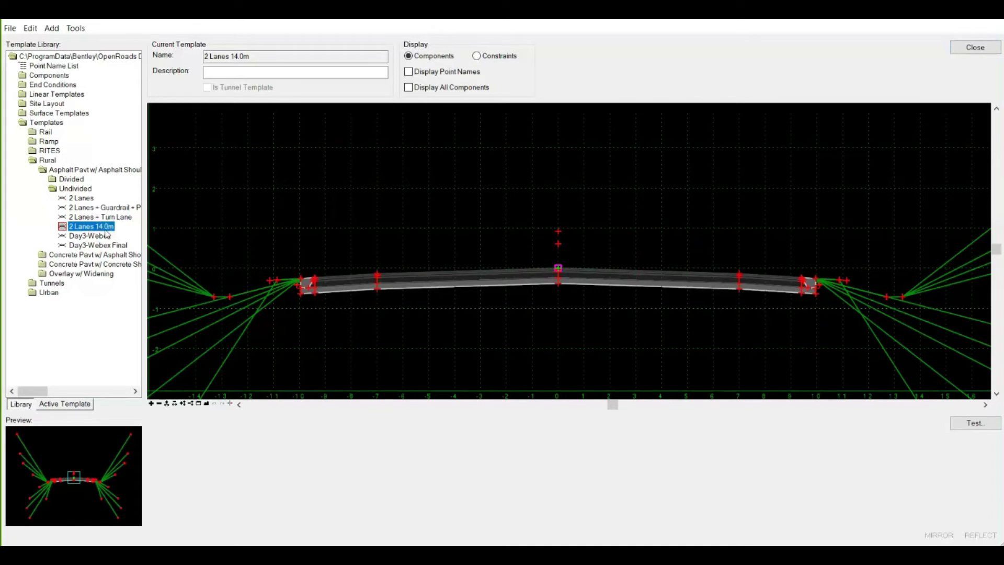
{"action": "left_click", "coordinate": [972, 53]}
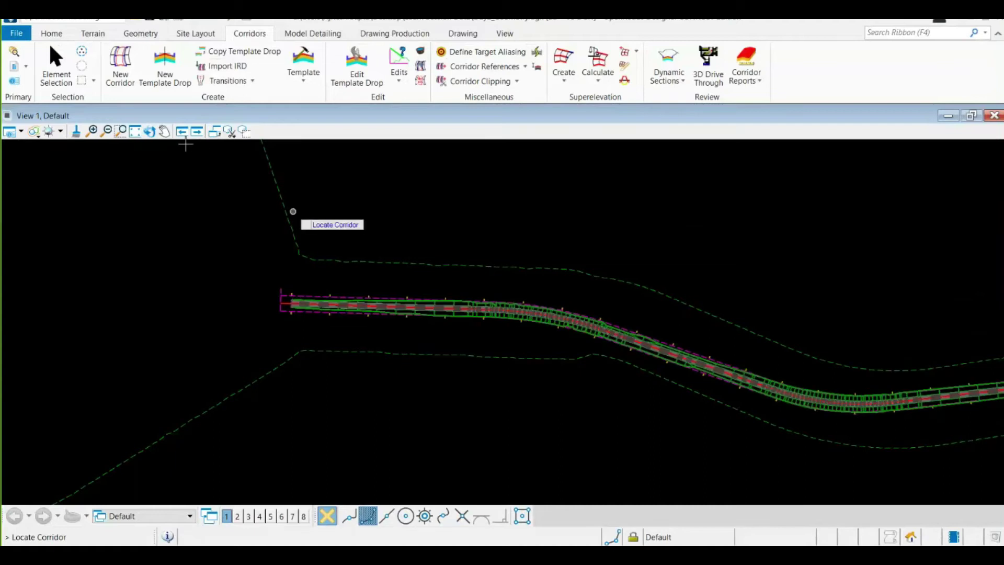
Delete the 2 Lanes template drop from the NH3 corridor
{"action": "left_click", "coordinate": [56, 65]}
{"action": "scroll", "coordinate": [241, 357], "scroll_direction": "down", "scroll_amount": 4}
{"action": "scroll", "coordinate": [701, 350], "scroll_direction": "up", "scroll_amount": 3}
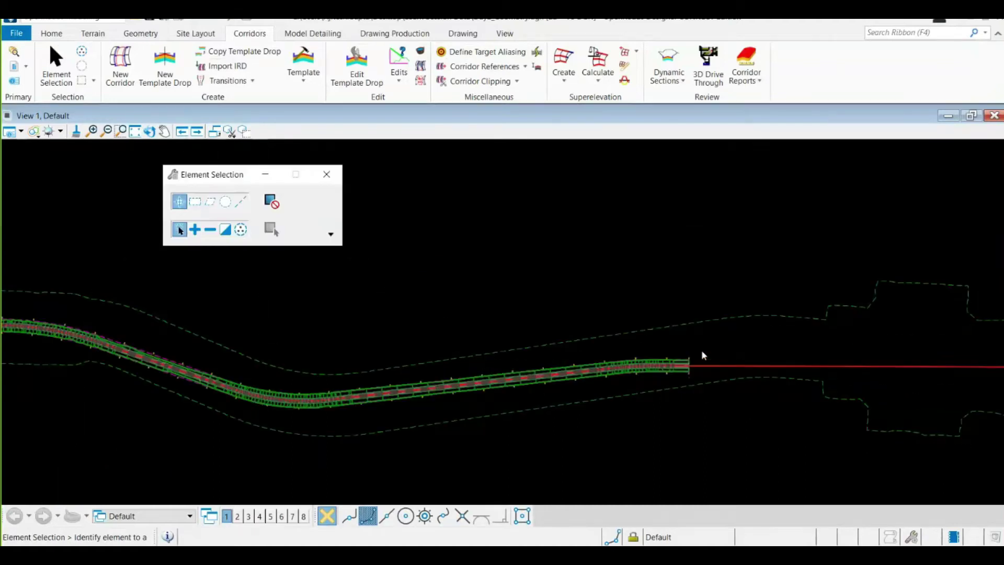
{"action": "scroll", "coordinate": [747, 325], "scroll_direction": "down", "scroll_amount": 3}
{"action": "scroll", "coordinate": [208, 315], "scroll_direction": "up", "scroll_amount": 4}
{"action": "scroll", "coordinate": [339, 310], "scroll_direction": "up", "scroll_amount": 3}
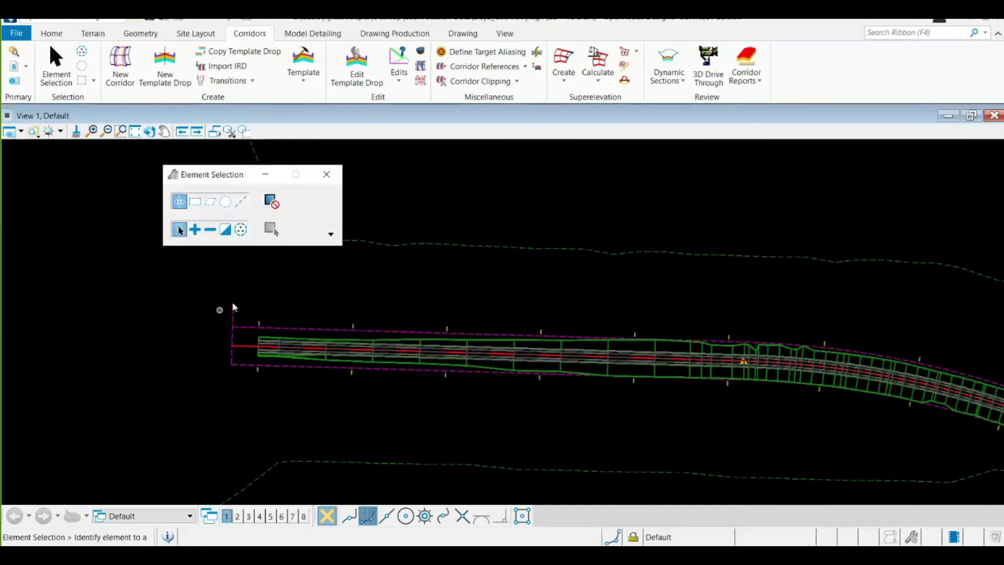
{"action": "left_click", "coordinate": [327, 175]}
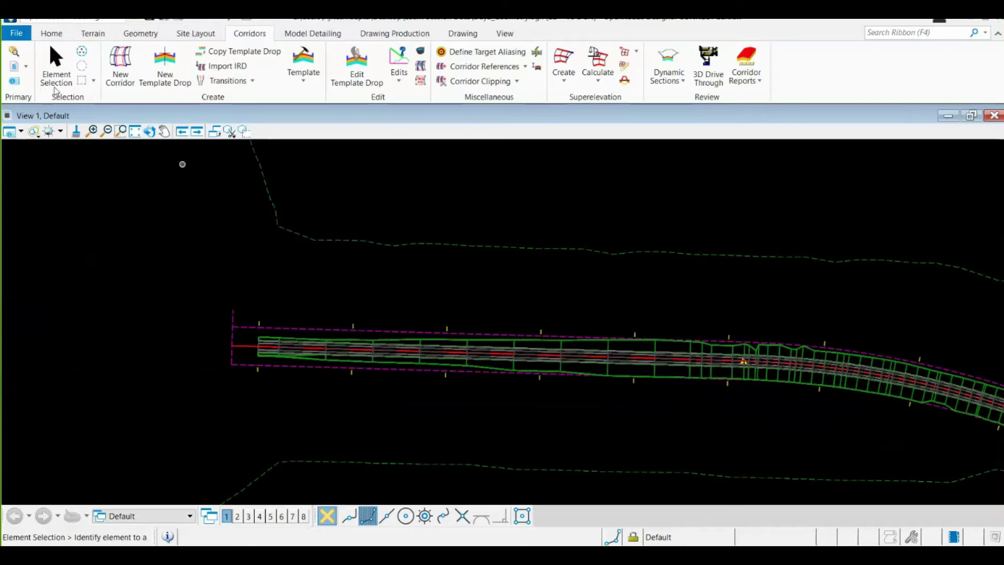
{"action": "left_click", "coordinate": [231, 316]}
{"action": "mouse_move", "coordinate": [232, 316]}
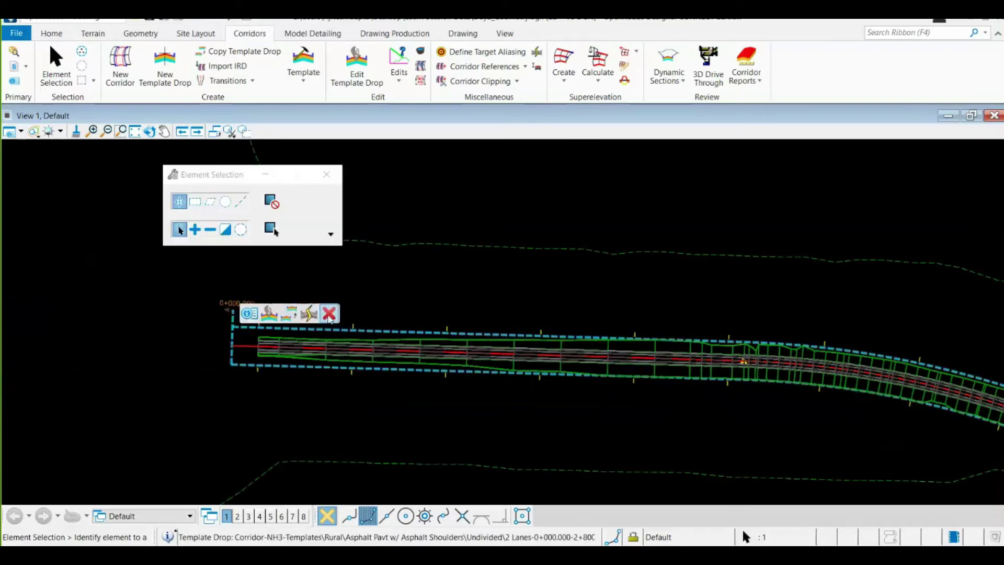
{"action": "left_click", "coordinate": [325, 309]}
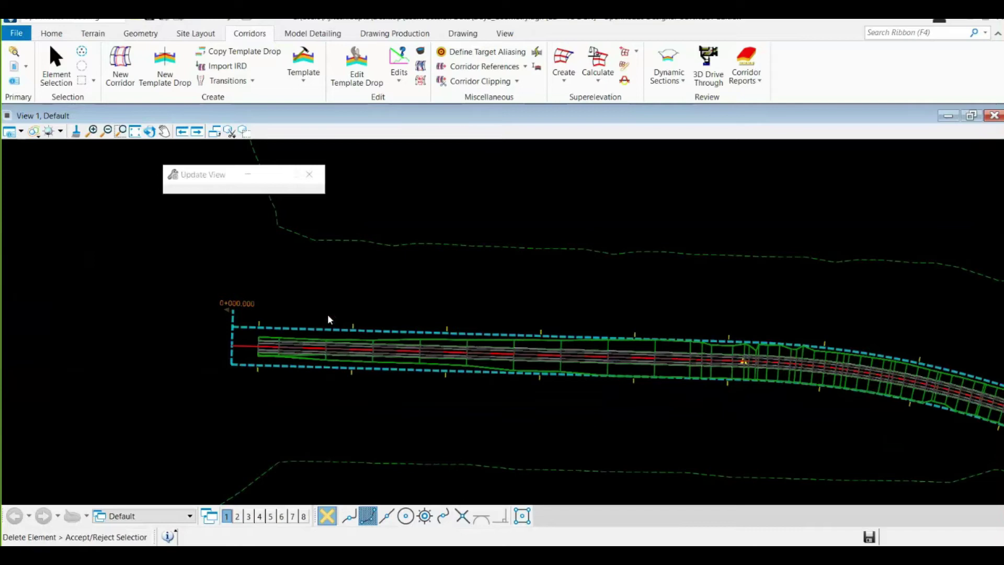
{"action": "left_click", "coordinate": [328, 315]}
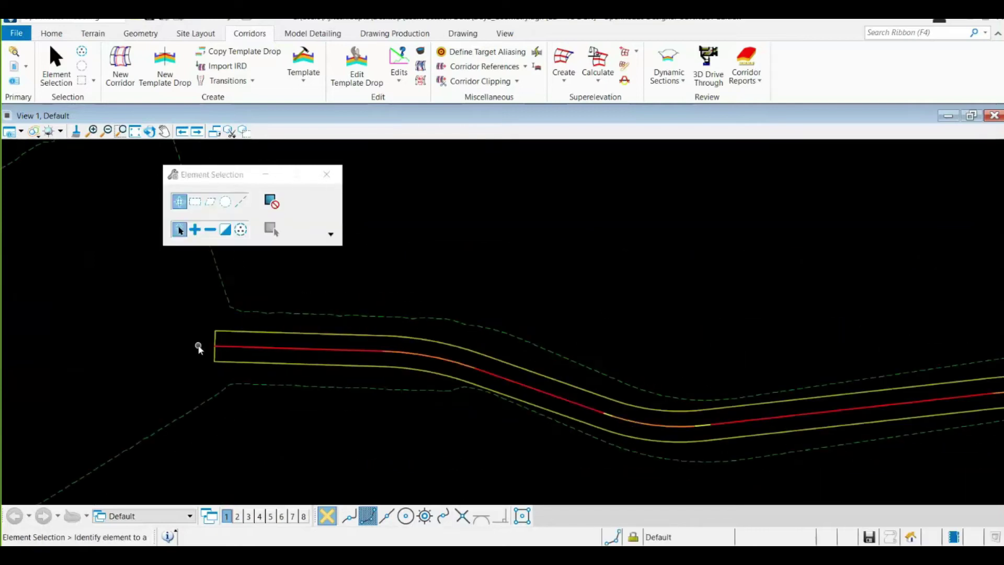
Delete the NH3 corridor, leaving only the Mumbai-NH3 alignment
{"action": "scroll", "coordinate": [629, 432], "scroll_direction": "down", "scroll_amount": 2}
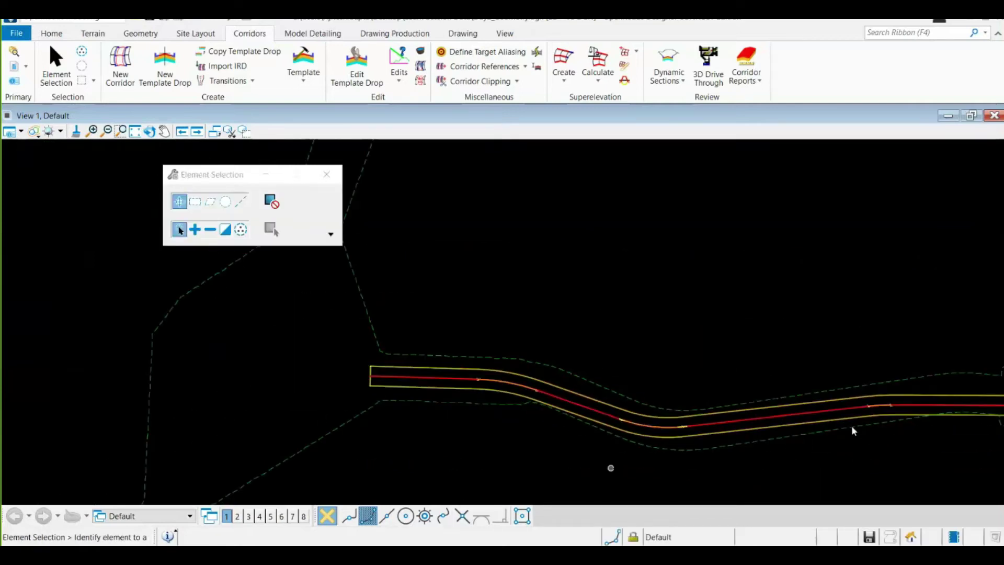
{"action": "scroll", "coordinate": [851, 425], "scroll_direction": "up", "scroll_amount": 4}
{"action": "scroll", "coordinate": [322, 434], "scroll_direction": "down", "scroll_amount": 2}
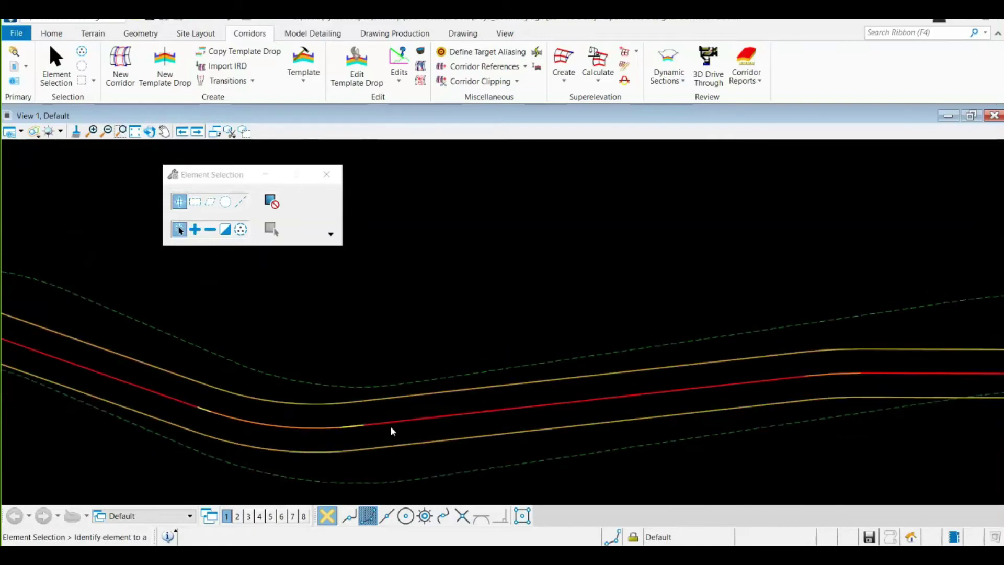
{"action": "scroll", "coordinate": [281, 427], "scroll_direction": "down", "scroll_amount": 2}
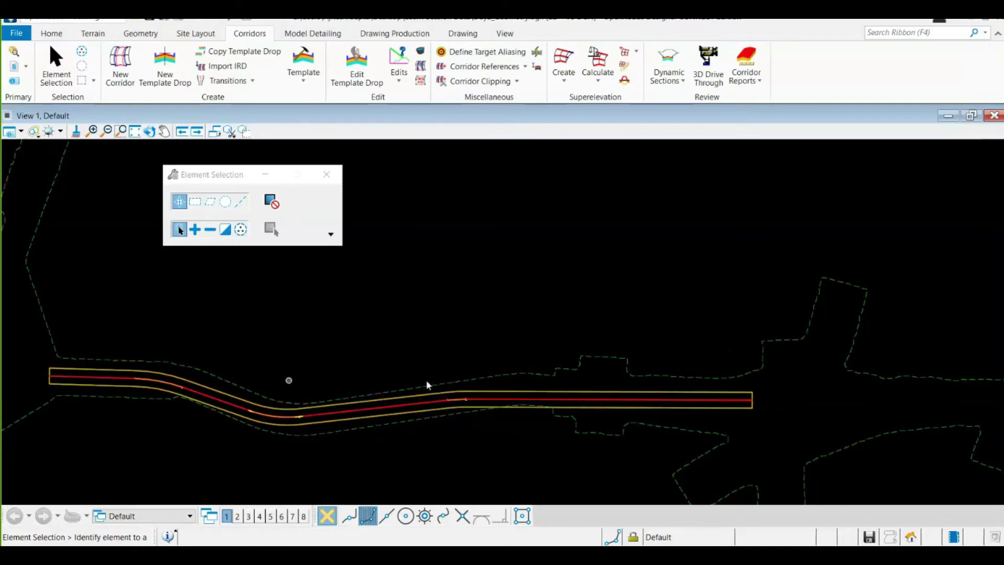
{"action": "scroll", "coordinate": [16, 375], "scroll_direction": "up", "scroll_amount": 2}
{"action": "scroll", "coordinate": [106, 372], "scroll_direction": "up", "scroll_amount": 3}
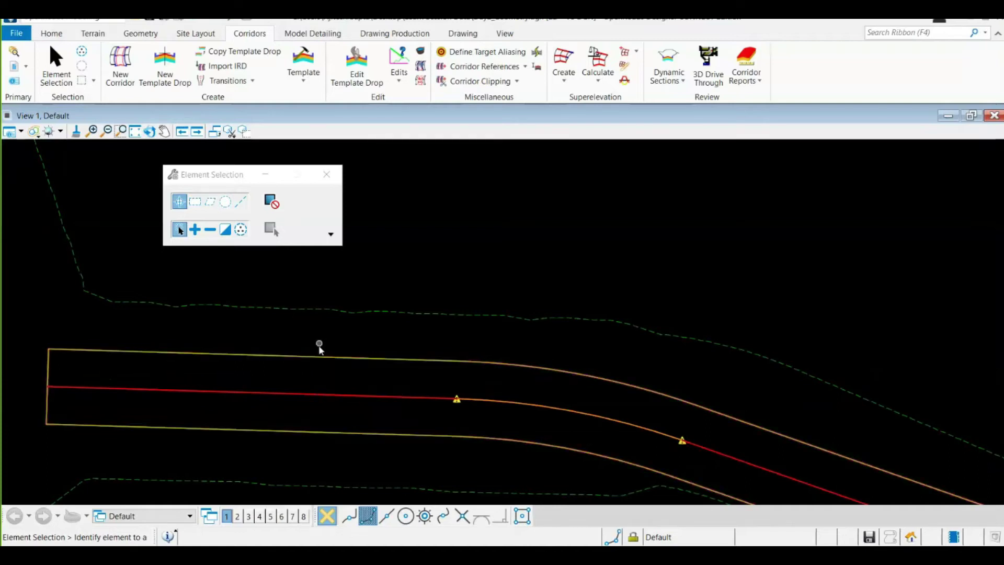
{"action": "left_click", "coordinate": [327, 175]}
{"action": "scroll", "coordinate": [284, 313], "scroll_direction": "down", "scroll_amount": 4}
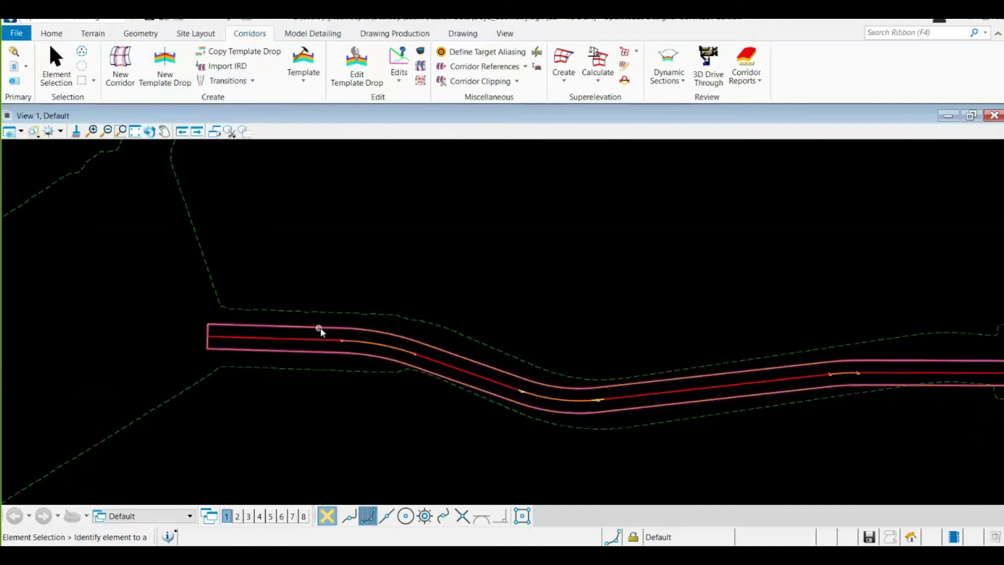
{"action": "mouse_move", "coordinate": [323, 330]}
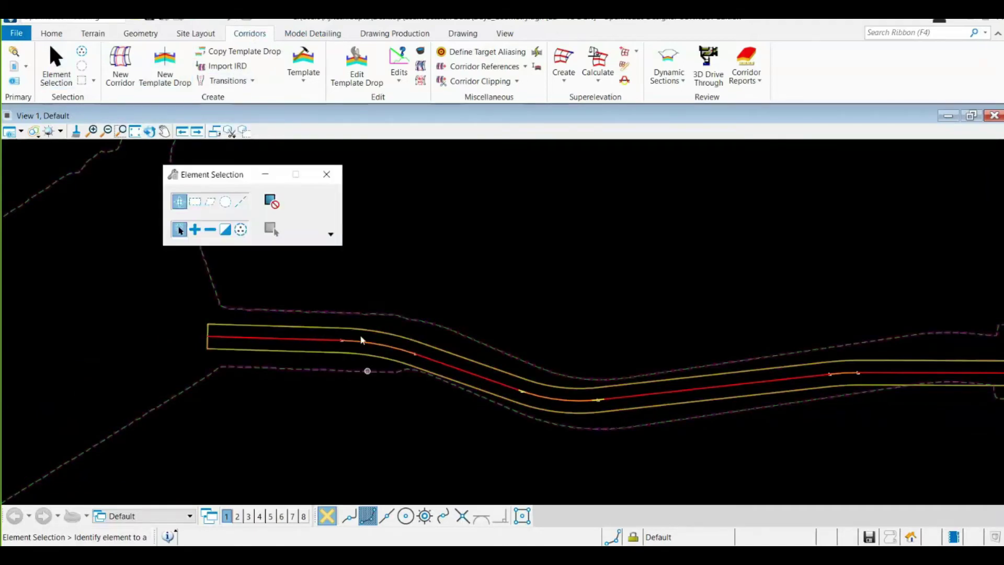
{"action": "left_click", "coordinate": [369, 334]}
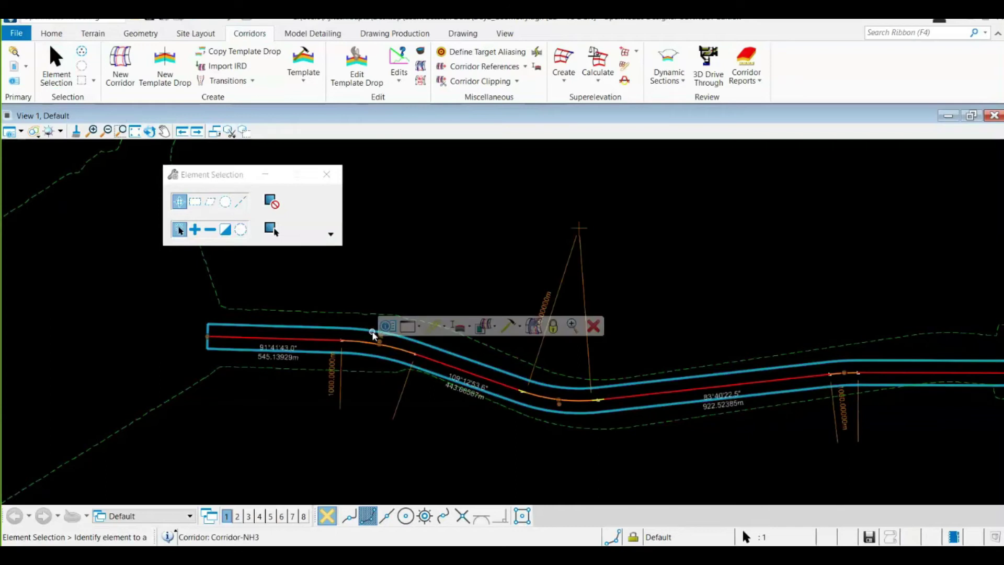
{"action": "left_click", "coordinate": [595, 328]}
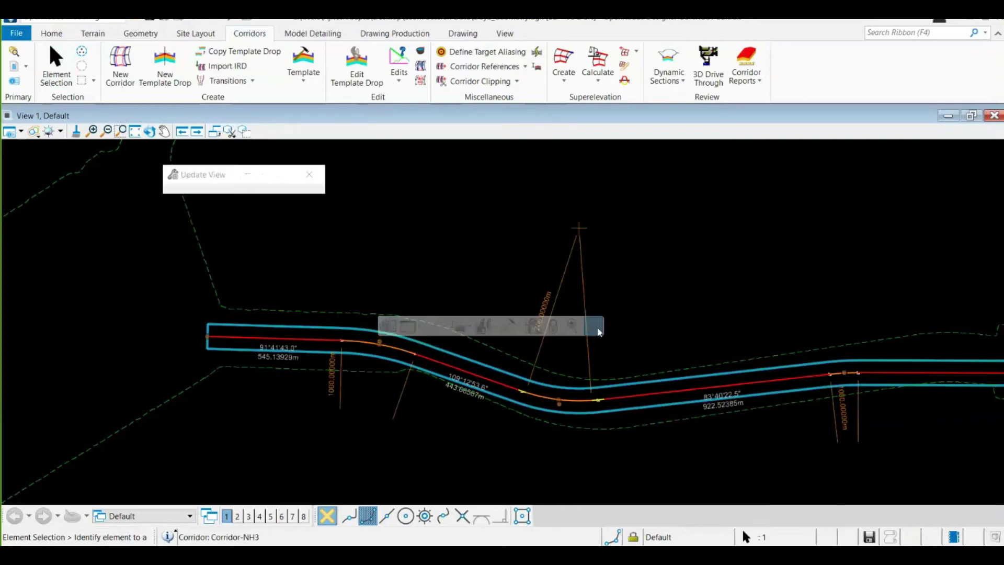
{"action": "scroll", "coordinate": [324, 364], "scroll_direction": "down", "scroll_amount": 3}
{"action": "scroll", "coordinate": [292, 362], "scroll_direction": "up", "scroll_amount": 3}
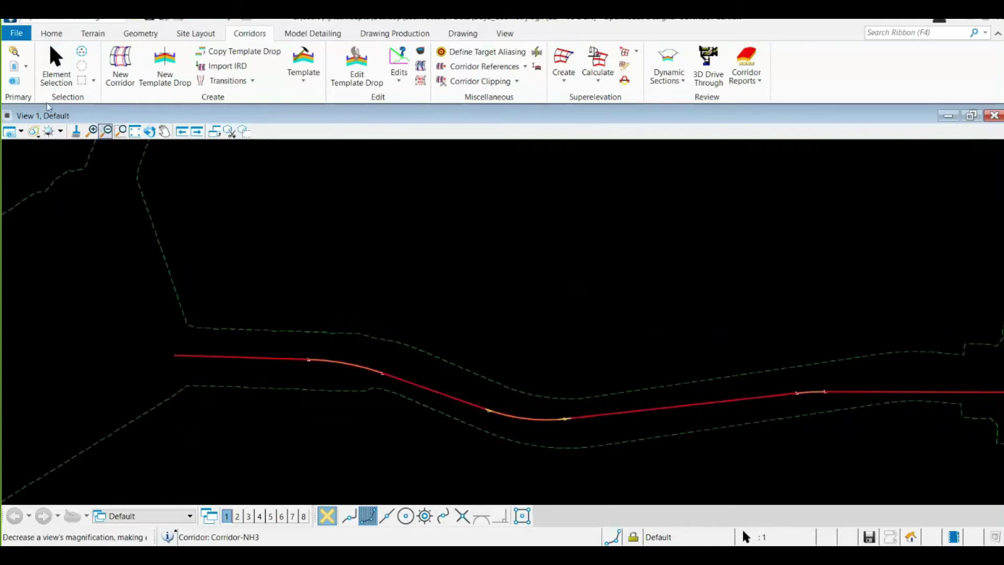
{"action": "left_click", "coordinate": [57, 79]}
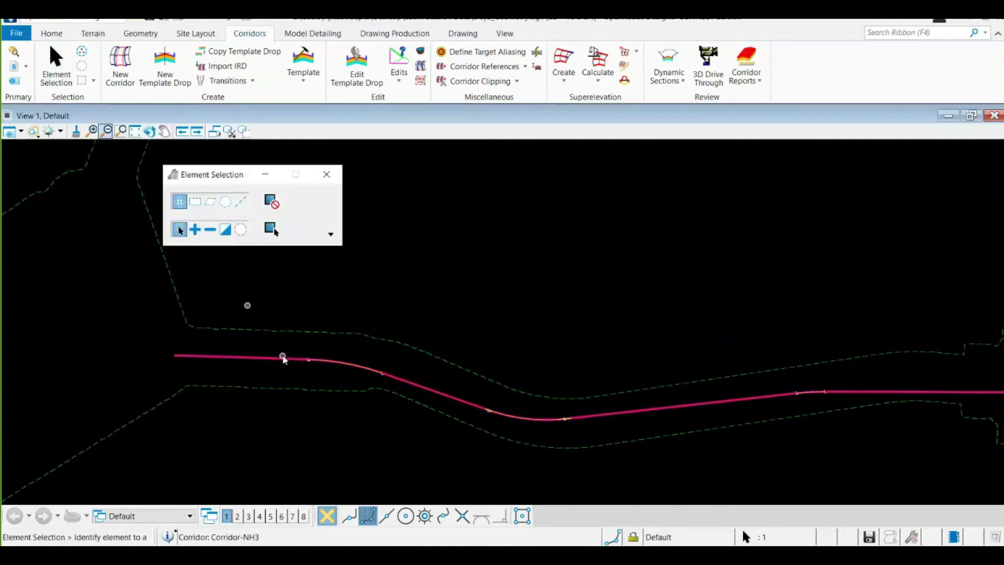
{"action": "left_click", "coordinate": [276, 359]}
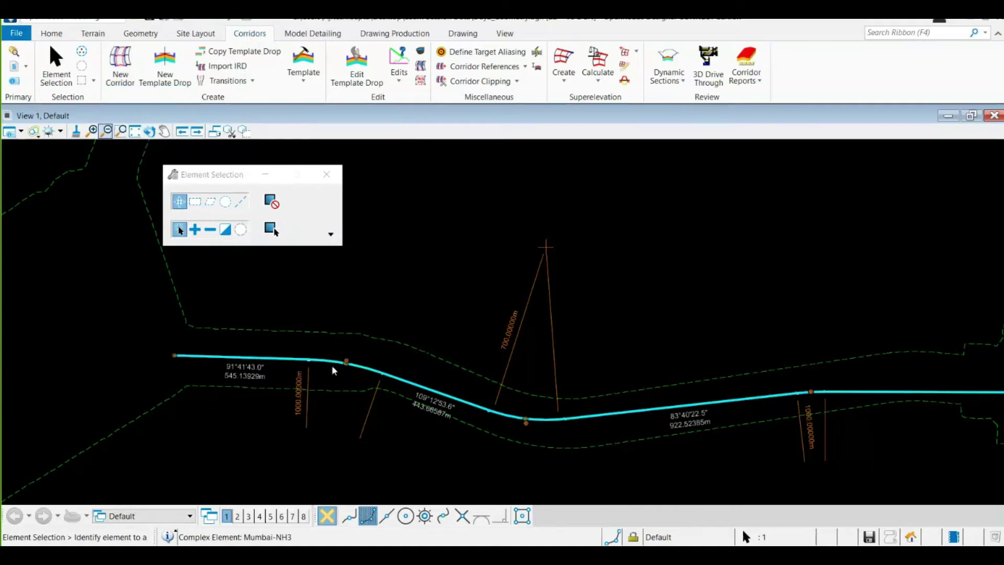
{"action": "mouse_move", "coordinate": [320, 362]}
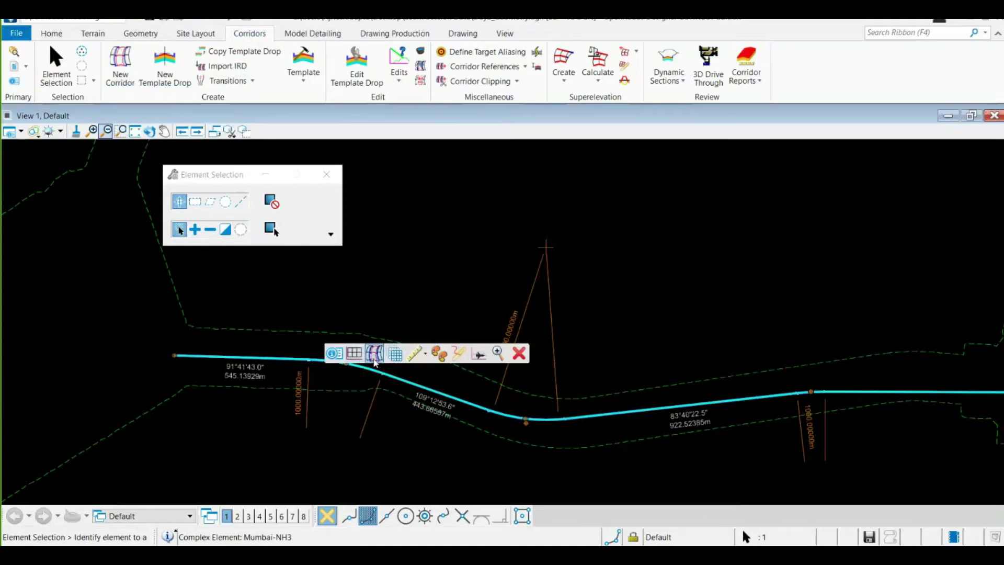
{"action": "left_click", "coordinate": [374, 353]}
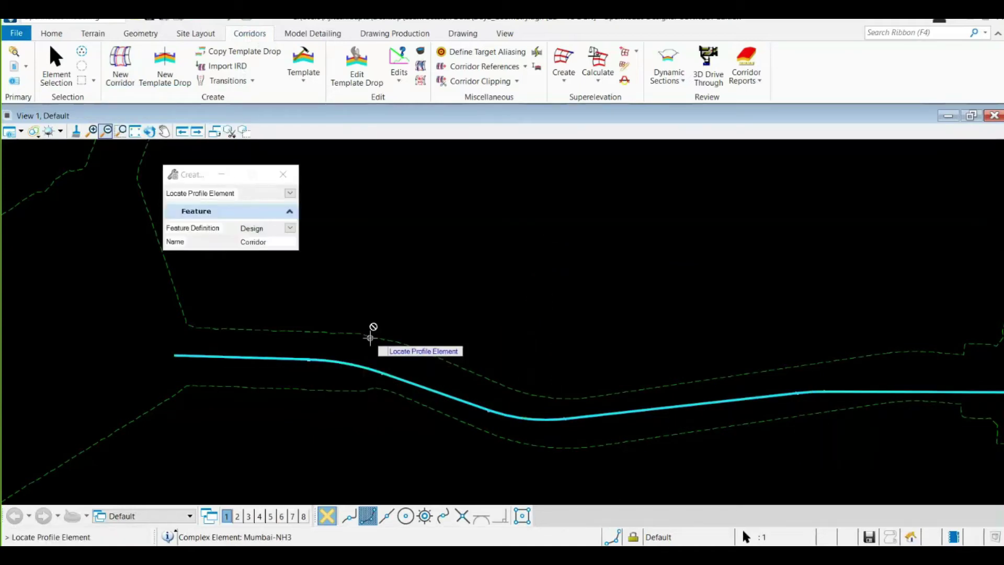
{"action": "left_click", "coordinate": [283, 175]}
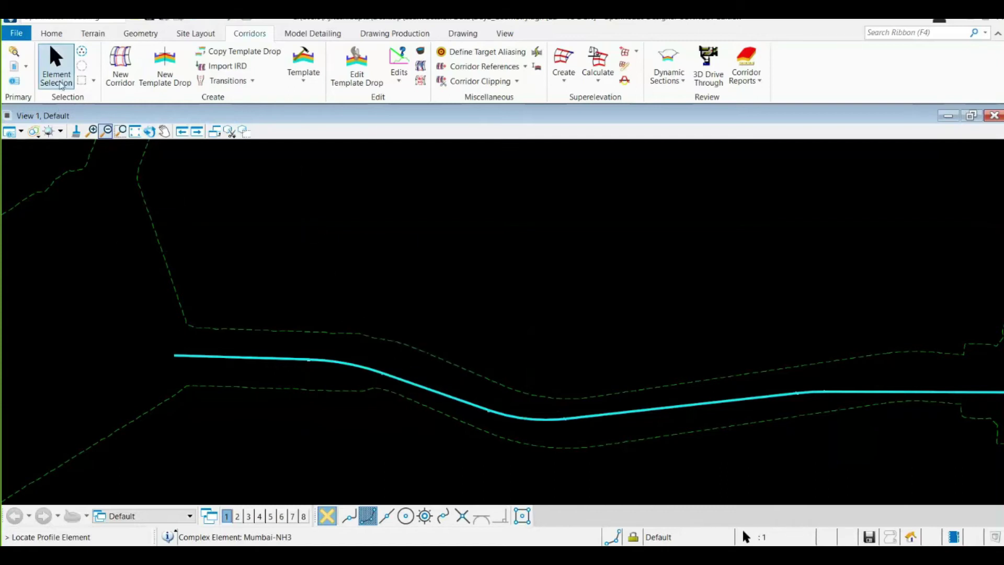
Open the profile model of the Mumbai-NH3 alignment in View 3
{"action": "left_click", "coordinate": [55, 68]}
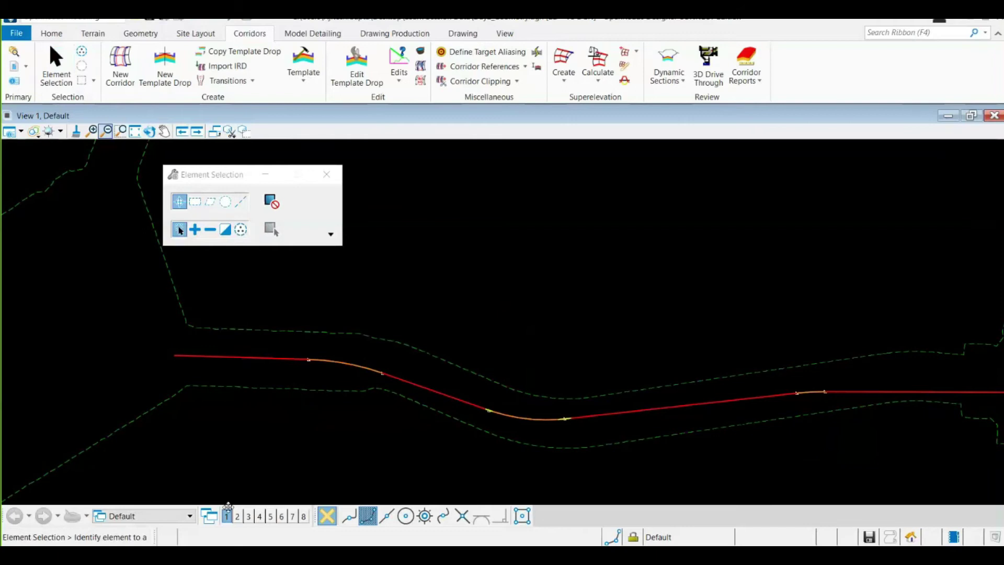
{"action": "left_click", "coordinate": [294, 358]}
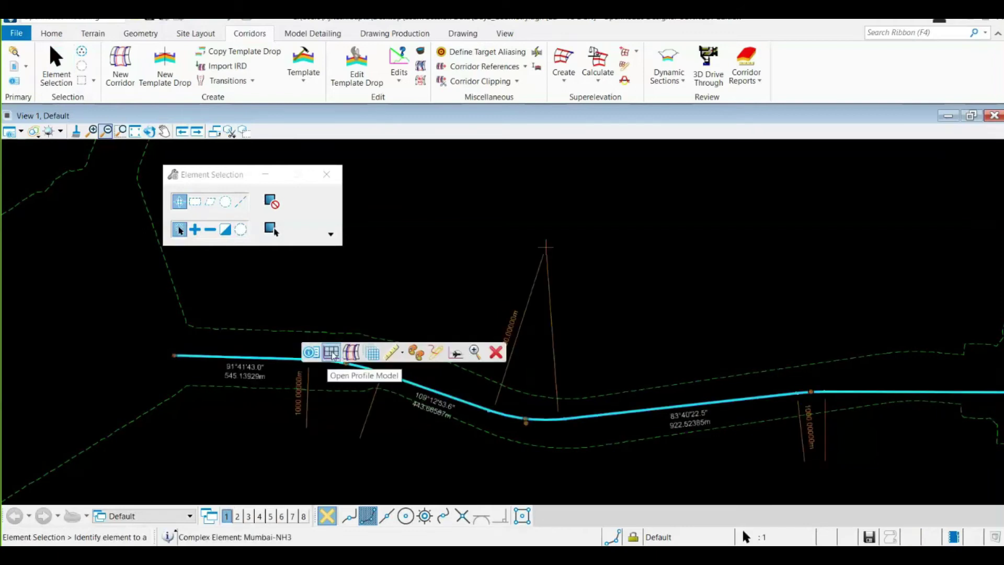
{"action": "left_click", "coordinate": [333, 354]}
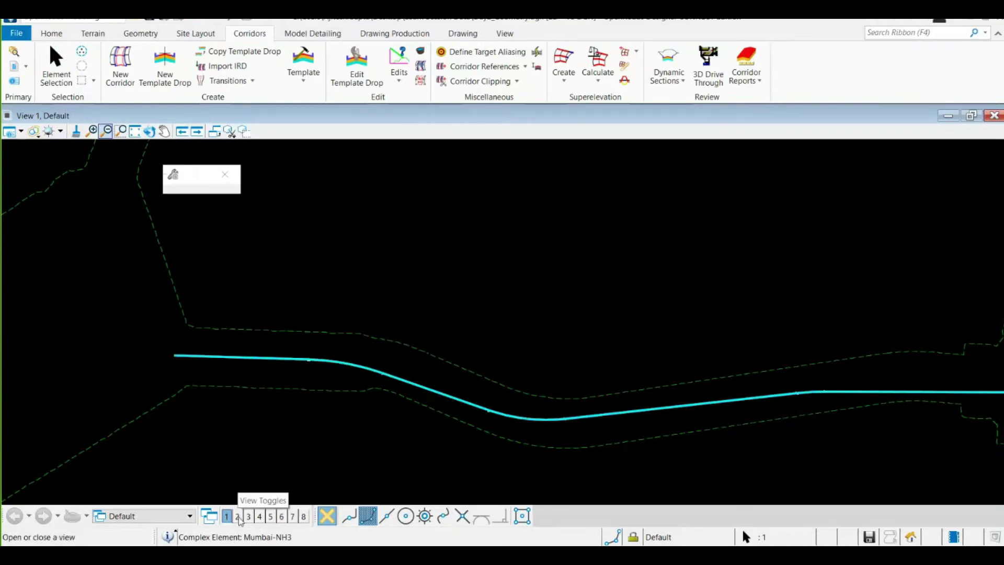
{"action": "left_click", "coordinate": [249, 517]}
{"action": "left_click", "coordinate": [596, 228]}
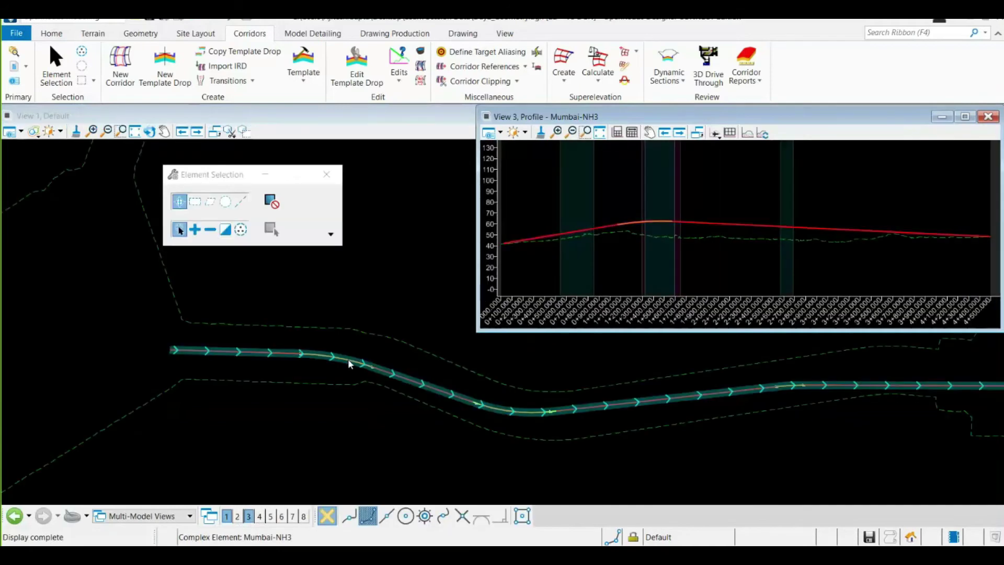
{"action": "right_click", "coordinate": [347, 358]}
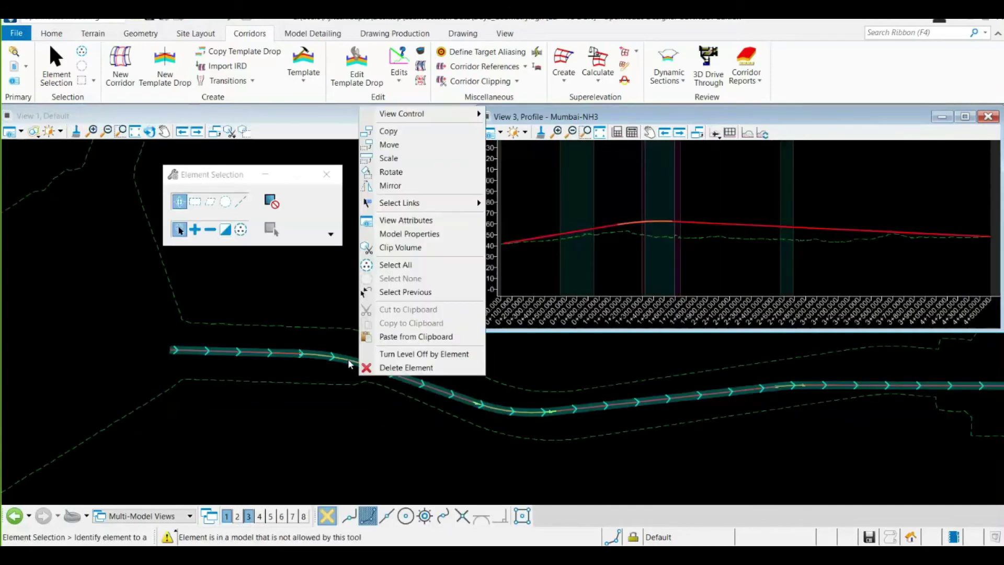
{"action": "left_click", "coordinate": [307, 340]}
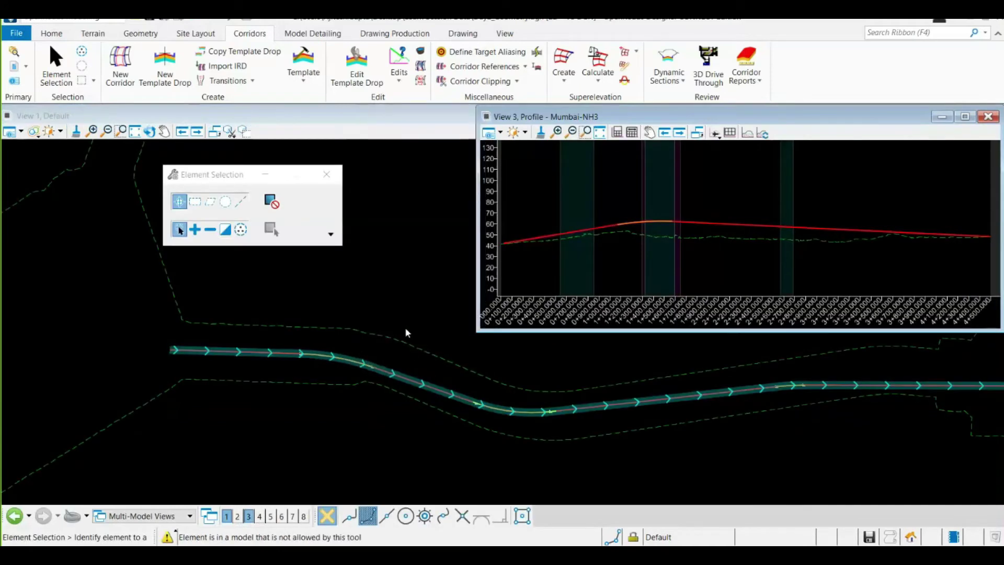
{"action": "left_click", "coordinate": [404, 291]}
{"action": "left_click", "coordinate": [358, 363]}
{"action": "right_click", "coordinate": [358, 364]}
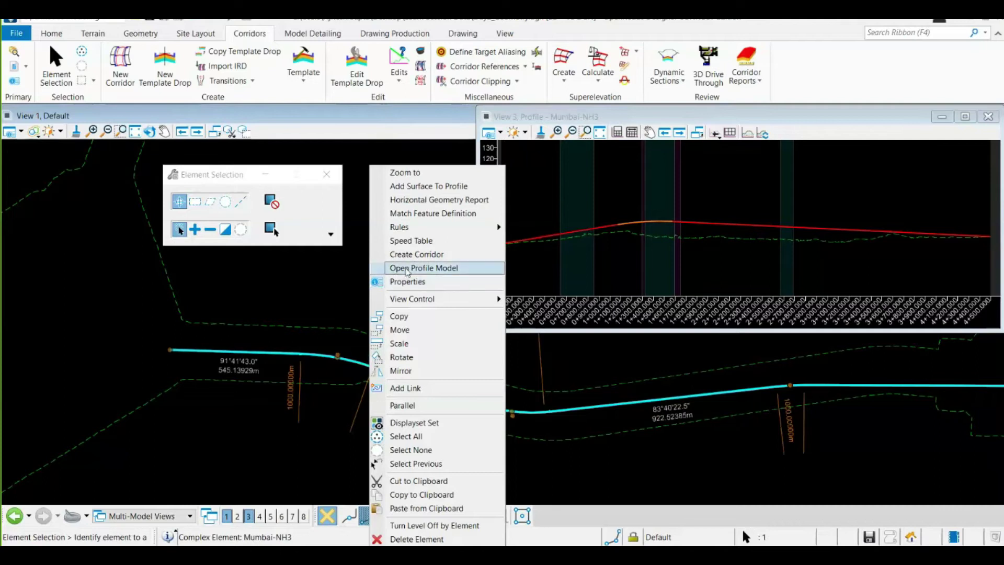
{"action": "left_click", "coordinate": [298, 288]}
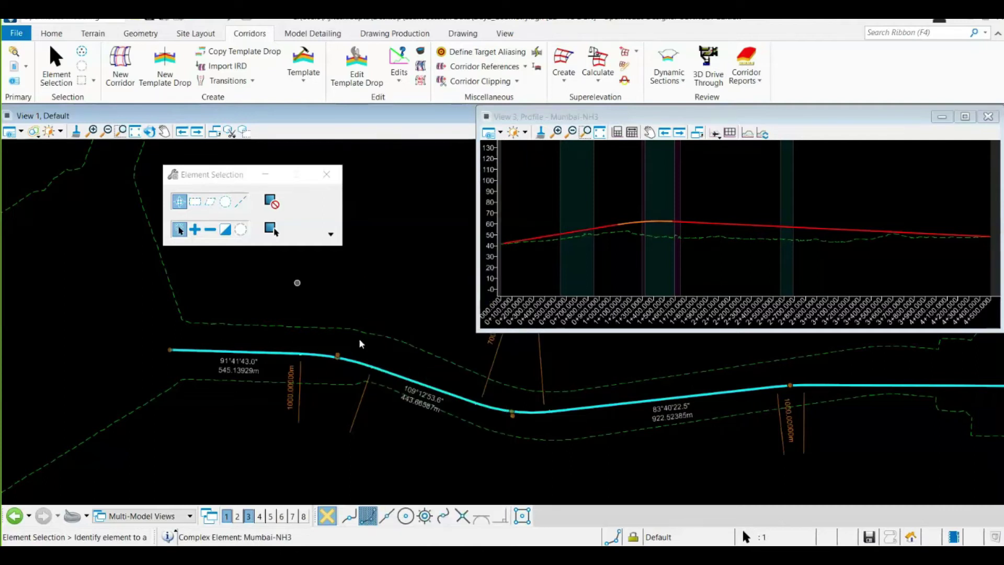
{"action": "left_click", "coordinate": [326, 174]}
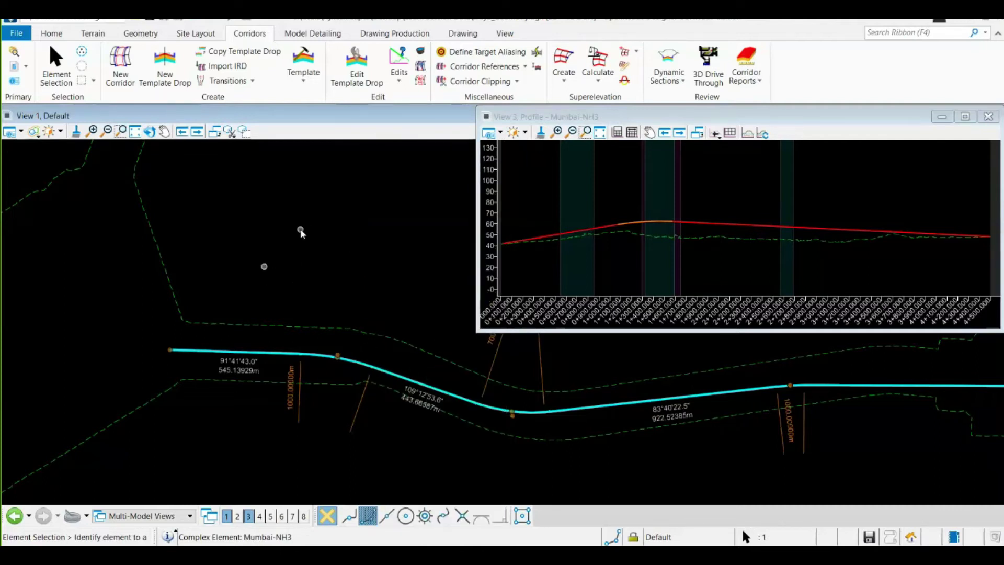
{"action": "left_click", "coordinate": [300, 218]}
{"action": "left_click", "coordinate": [442, 330]}
{"action": "left_click", "coordinate": [365, 287]}
Create a Design corridor named Corridor-Nh3 from the Mumbai-NH3 alignment and its red geometry profile
{"action": "left_click", "coordinate": [56, 66]}
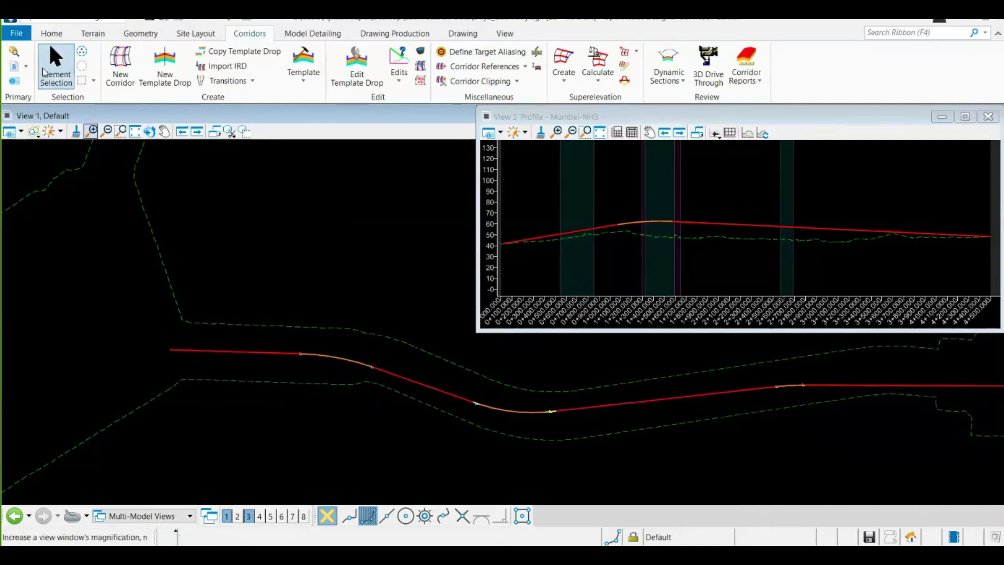
{"action": "left_click", "coordinate": [410, 381]}
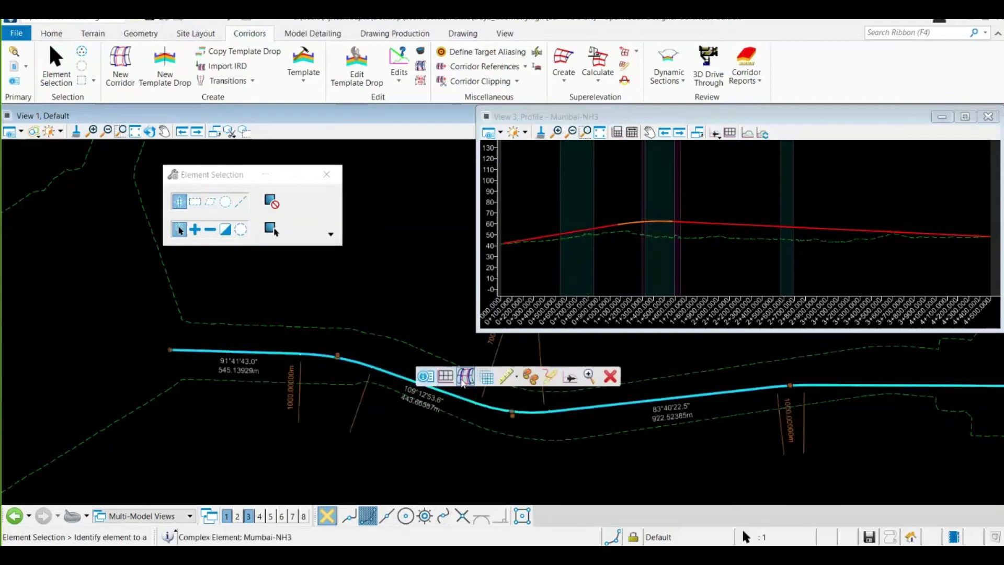
{"action": "left_click", "coordinate": [465, 376]}
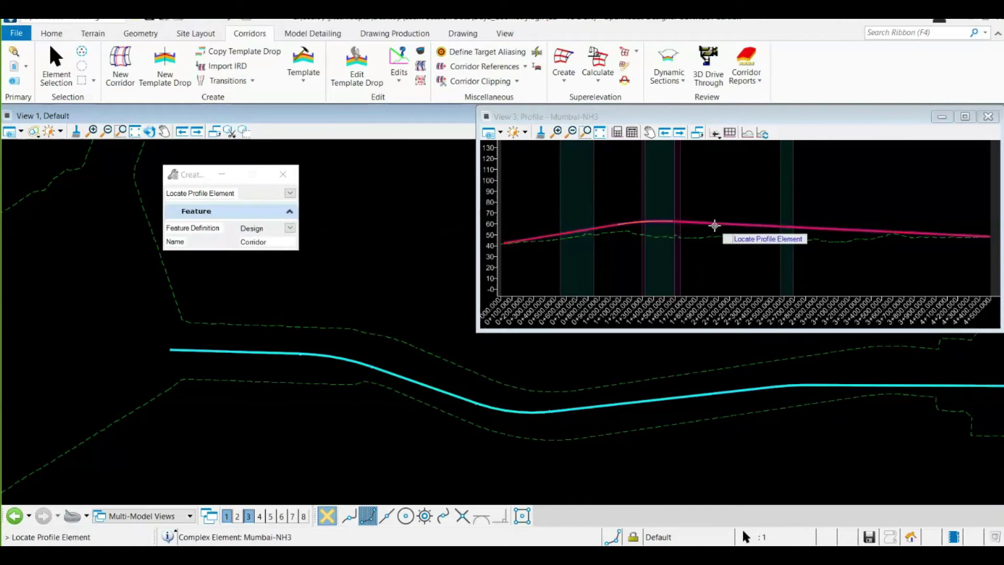
{"action": "left_click", "coordinate": [715, 224]}
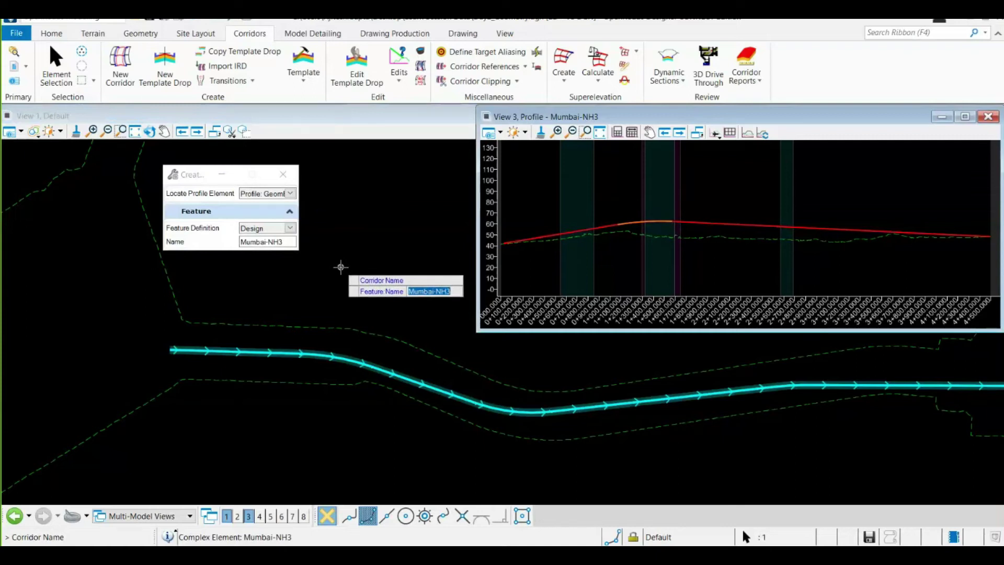
{"action": "type", "text": "Corrido"}
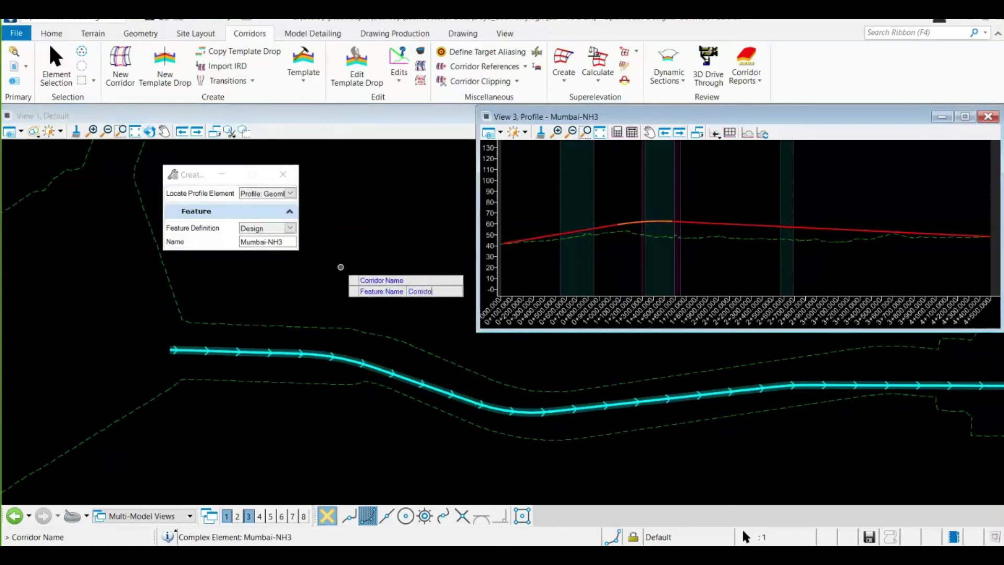
{"action": "type", "text": "r-Nh"}
{"action": "key", "text": "Return"}
{"action": "key", "text": "Escape"}
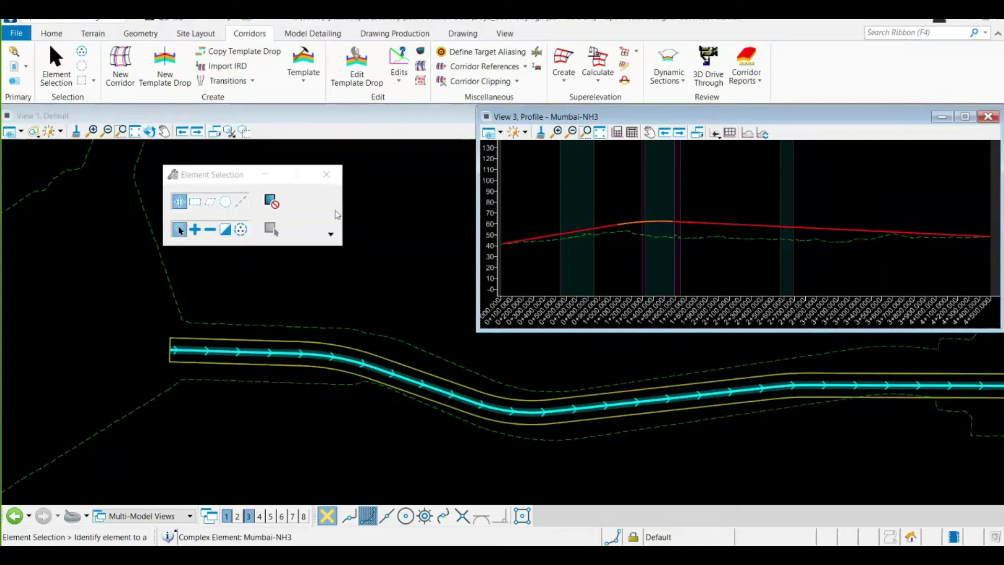
{"action": "left_click", "coordinate": [326, 174]}
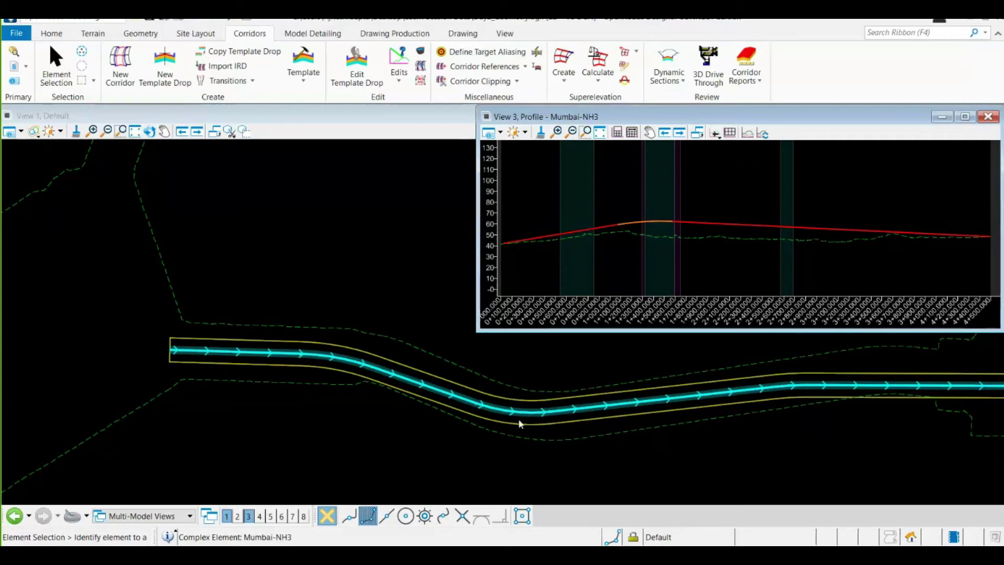
{"action": "left_click", "coordinate": [274, 275]}
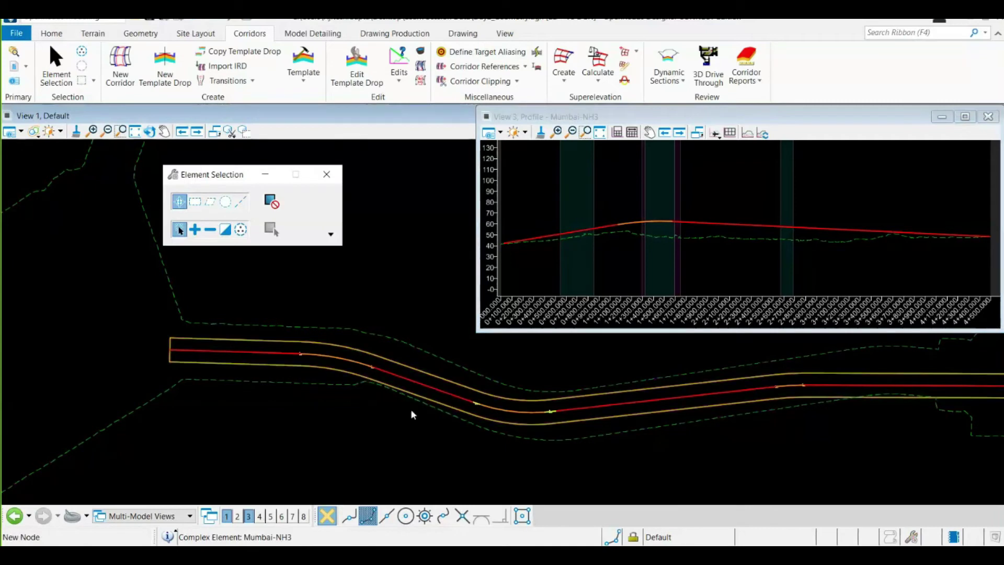
Start a template drop on Corridor-Nh3 and choose the 2 Lanes template from Rural, Asphalt Pavt w/ Asphalt Shoulders, Undivided
{"action": "left_click", "coordinate": [156, 66]}
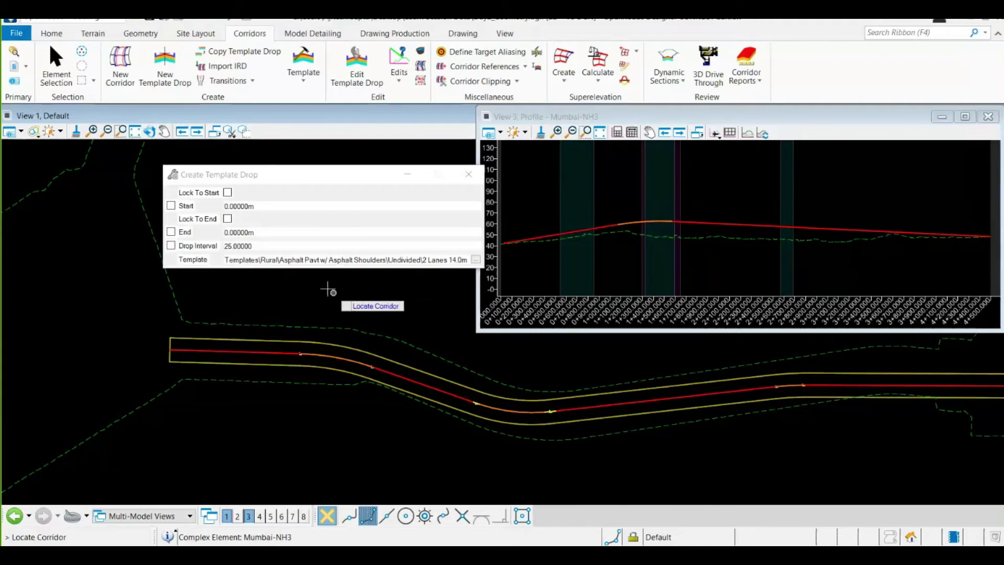
{"action": "left_click", "coordinate": [374, 354]}
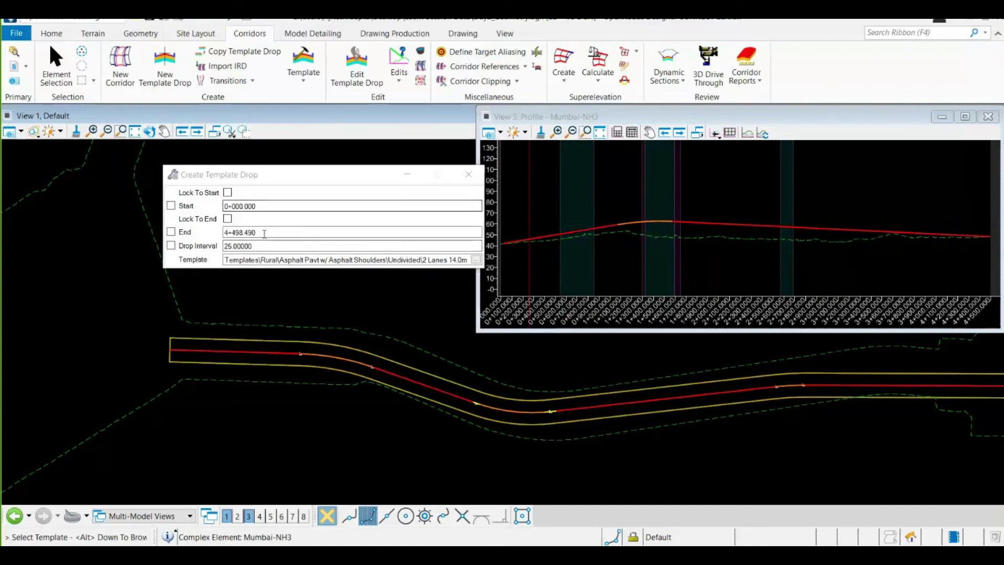
{"action": "left_click", "coordinate": [476, 260]}
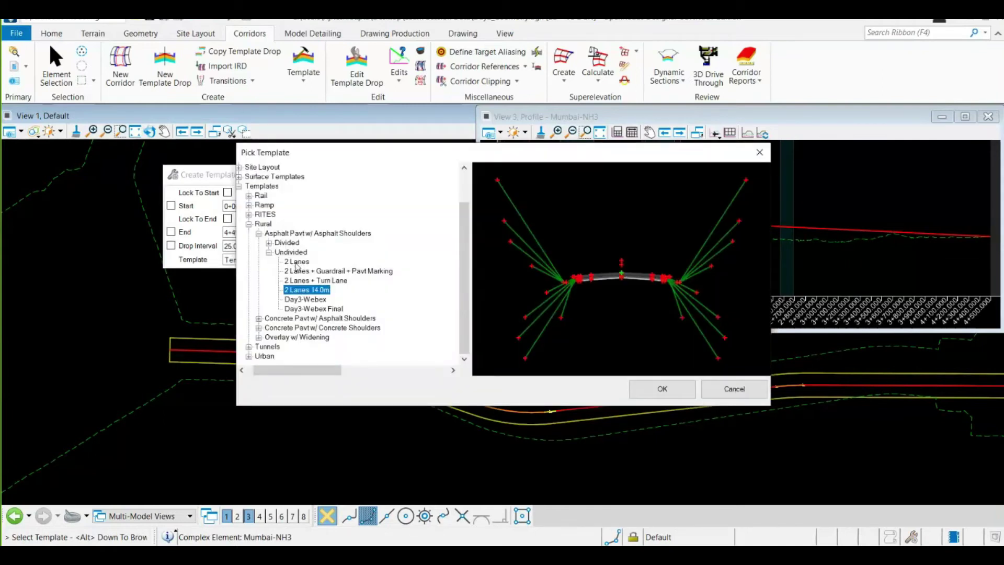
{"action": "left_click", "coordinate": [296, 262]}
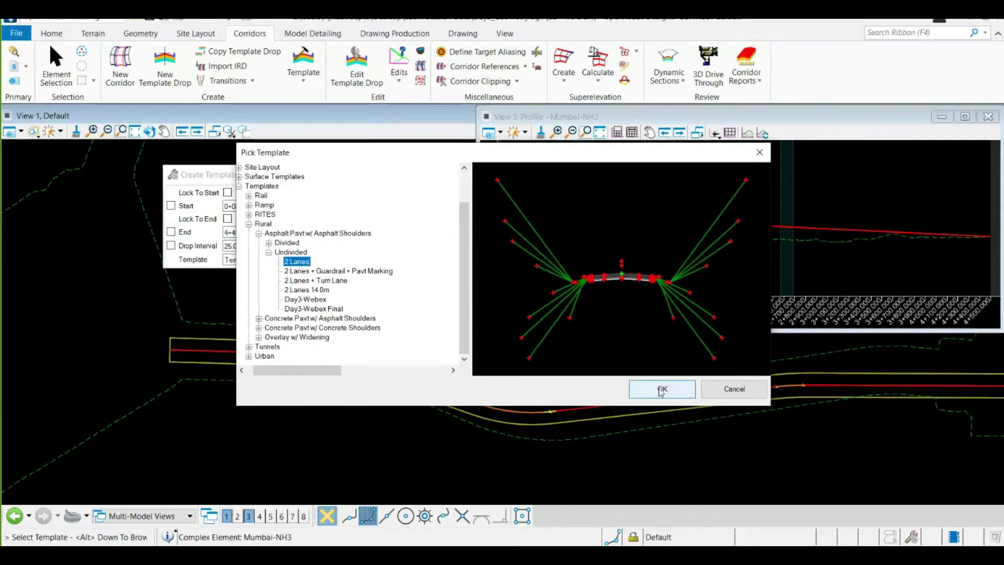
{"action": "left_click", "coordinate": [654, 387]}
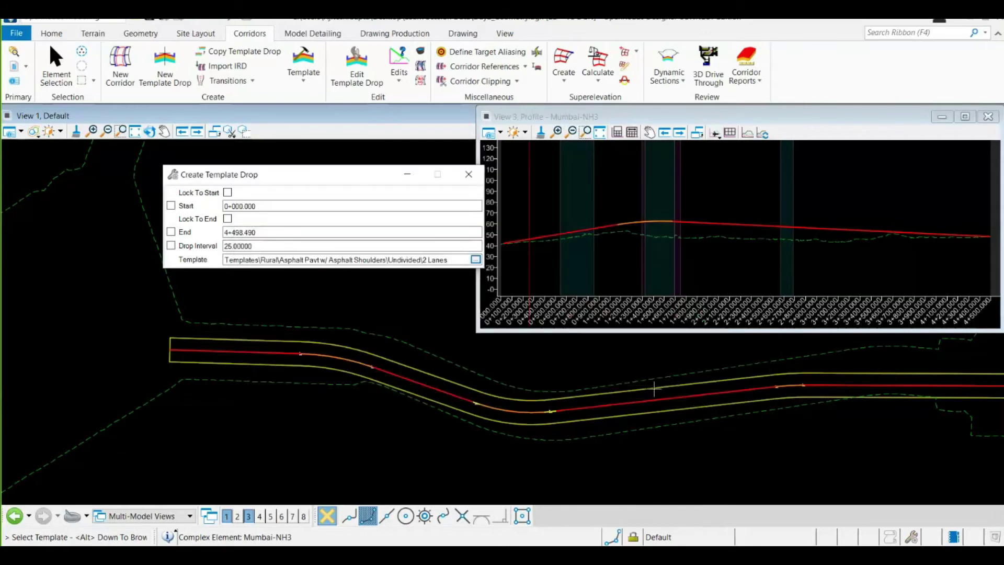
{"action": "left_click", "coordinate": [411, 313]}
Apply the 2 Lanes template drop from station 0+000 to 2+800 at a drop interval of 25
{"action": "left_click", "coordinate": [114, 264]}
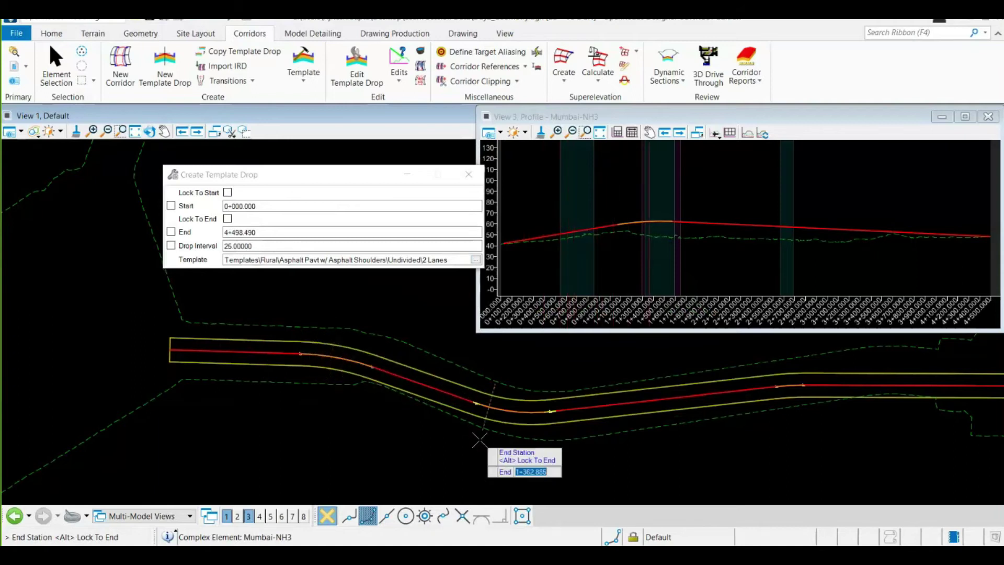
{"action": "type", "text": "2+800"}
{"action": "key", "text": "Return"}
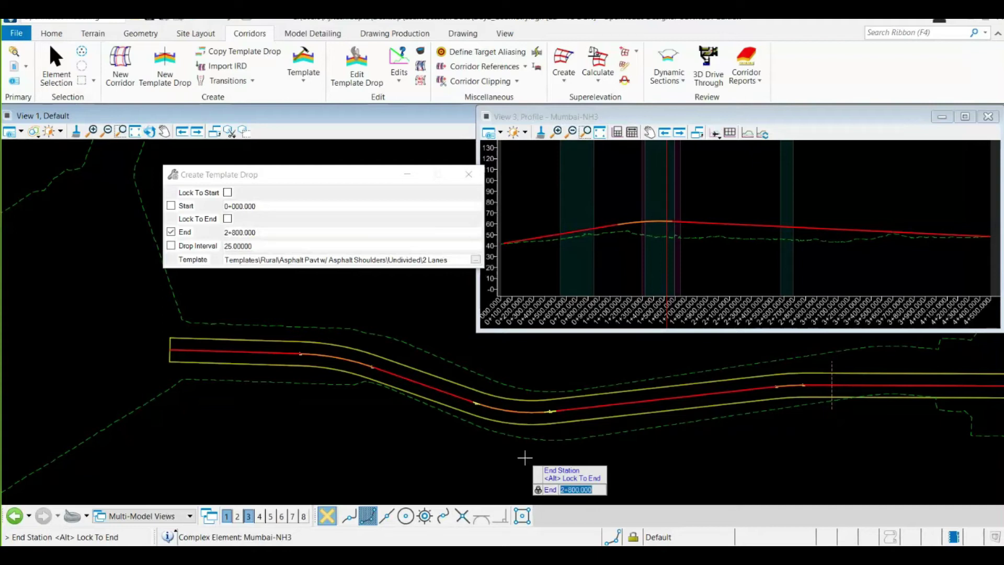
{"action": "left_click", "coordinate": [525, 459]}
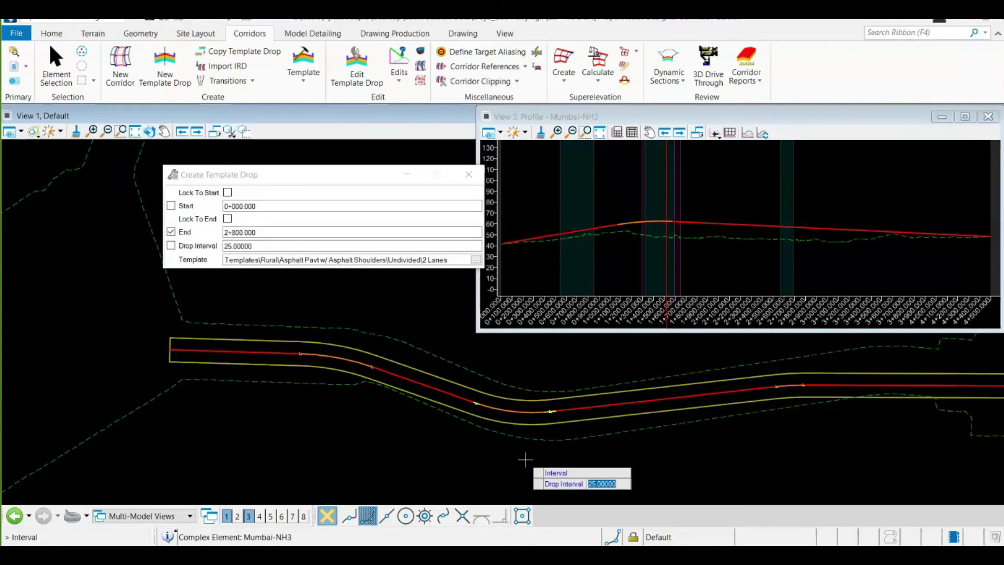
{"action": "left_click", "coordinate": [526, 461]}
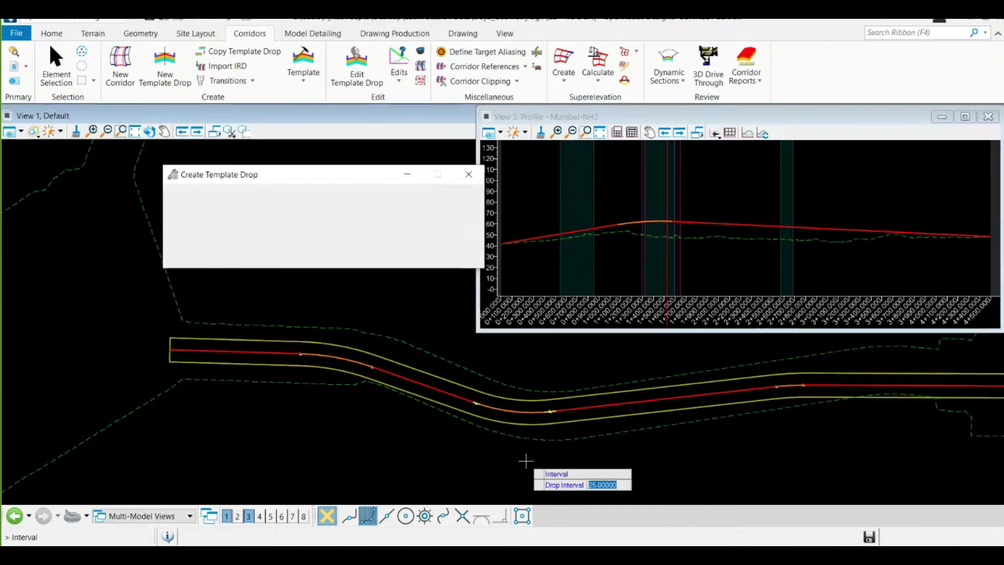
{"action": "scroll", "coordinate": [446, 447], "scroll_direction": "down", "scroll_amount": 5}
{"action": "scroll", "coordinate": [680, 440], "scroll_direction": "up", "scroll_amount": 3}
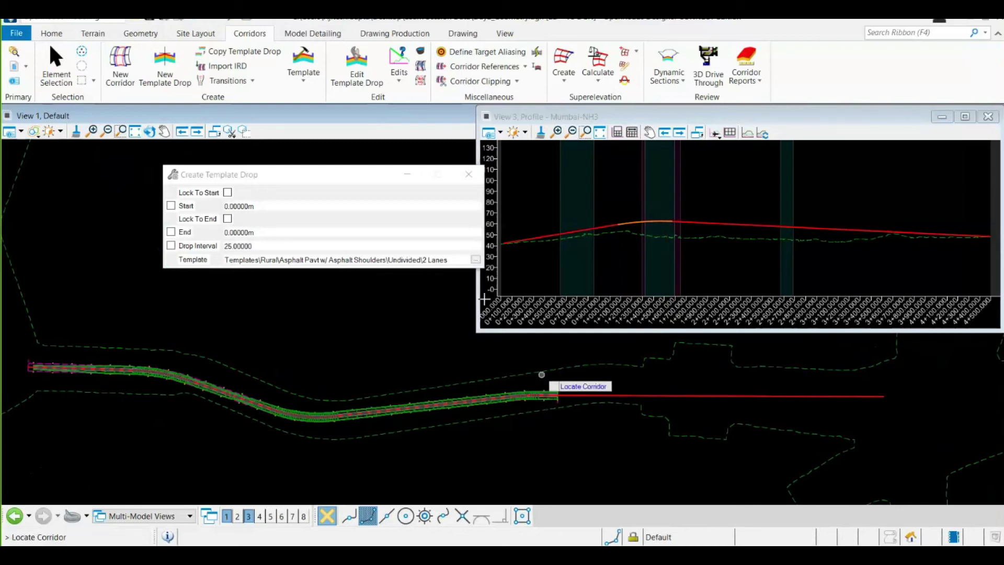
{"action": "left_click", "coordinate": [468, 176]}
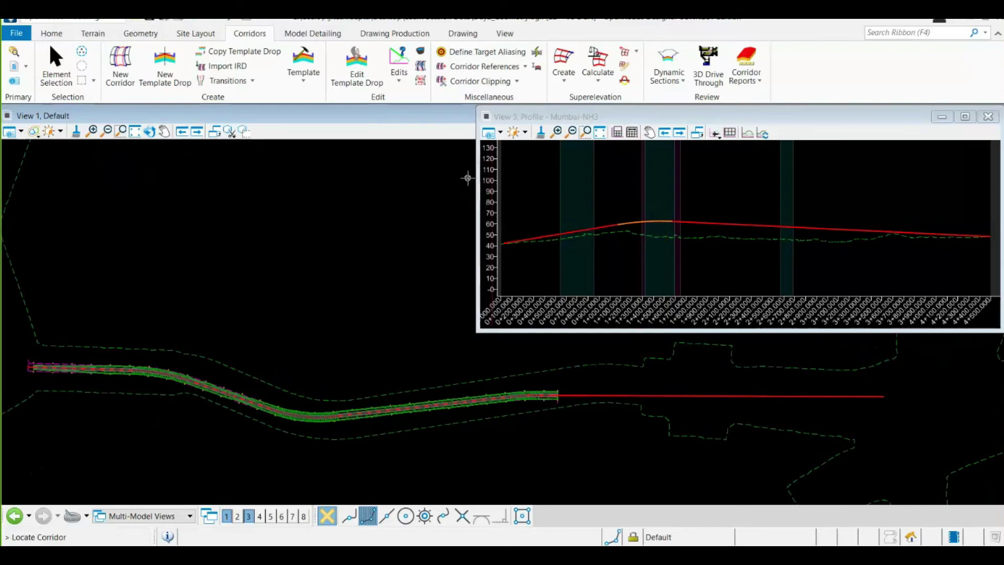
Show the OpenRoads Model in the Explorer and expand Day2_Geometry.dgn down to the Design corridors
{"action": "left_click", "coordinate": [53, 34]}
{"action": "left_click", "coordinate": [259, 75]}
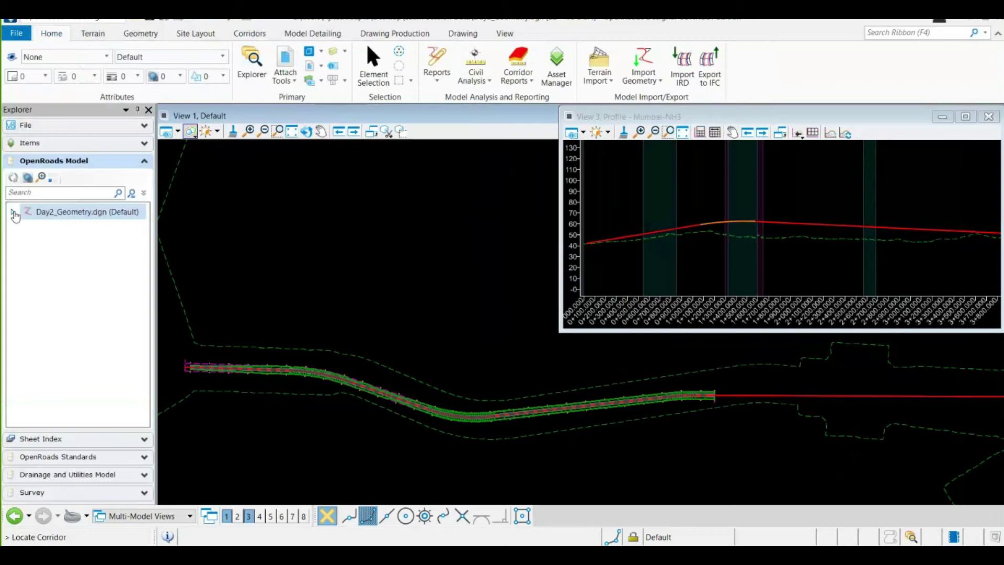
{"action": "left_click", "coordinate": [13, 213]}
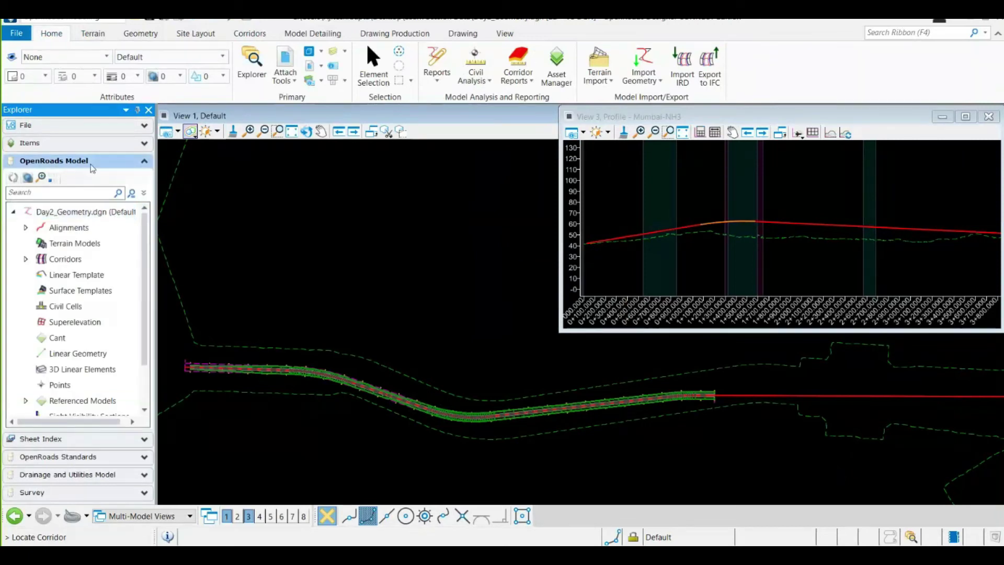
{"action": "left_click_drag", "start_coordinate": [153, 178], "coordinate": [161, 178]}
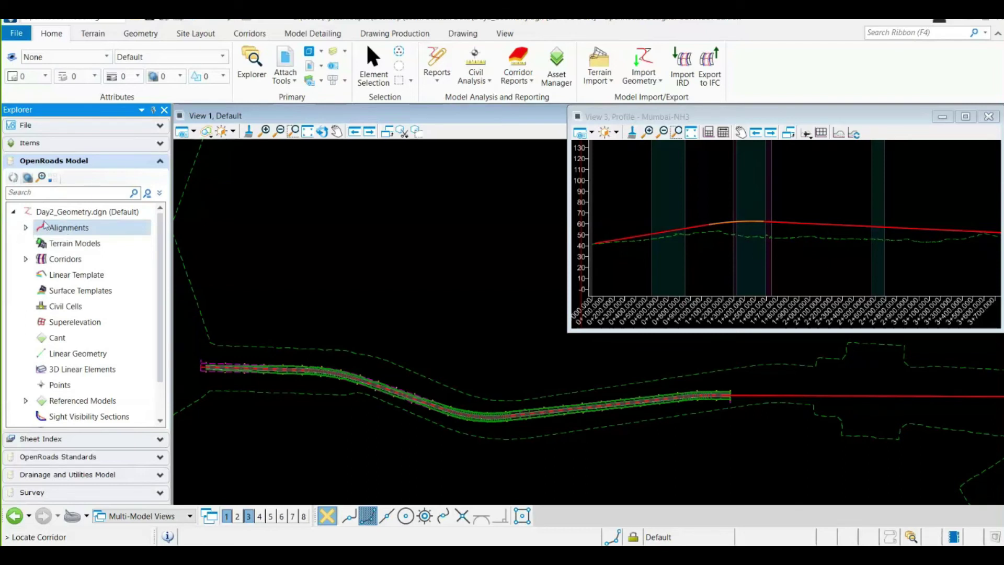
{"action": "left_click", "coordinate": [26, 259]}
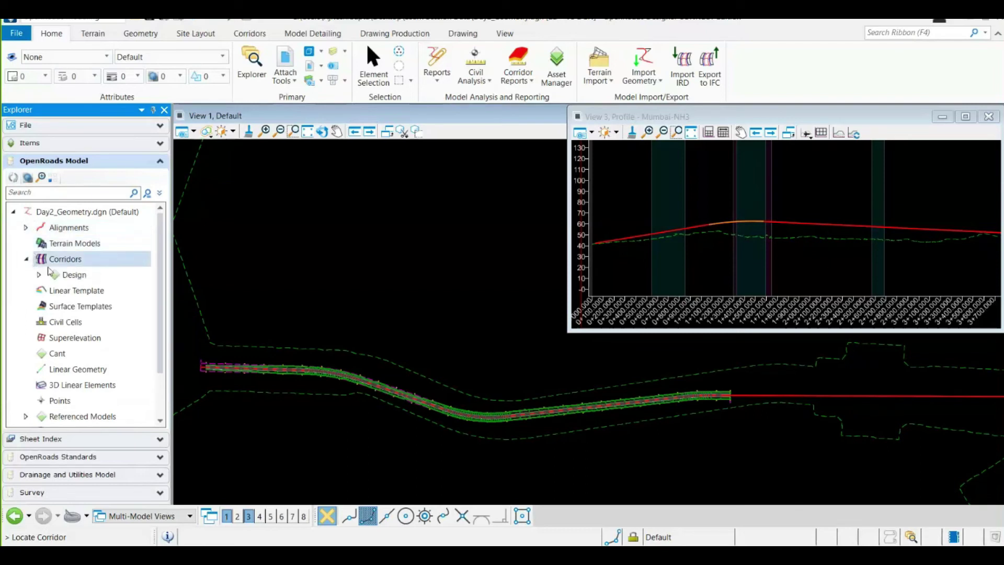
{"action": "left_click", "coordinate": [39, 275]}
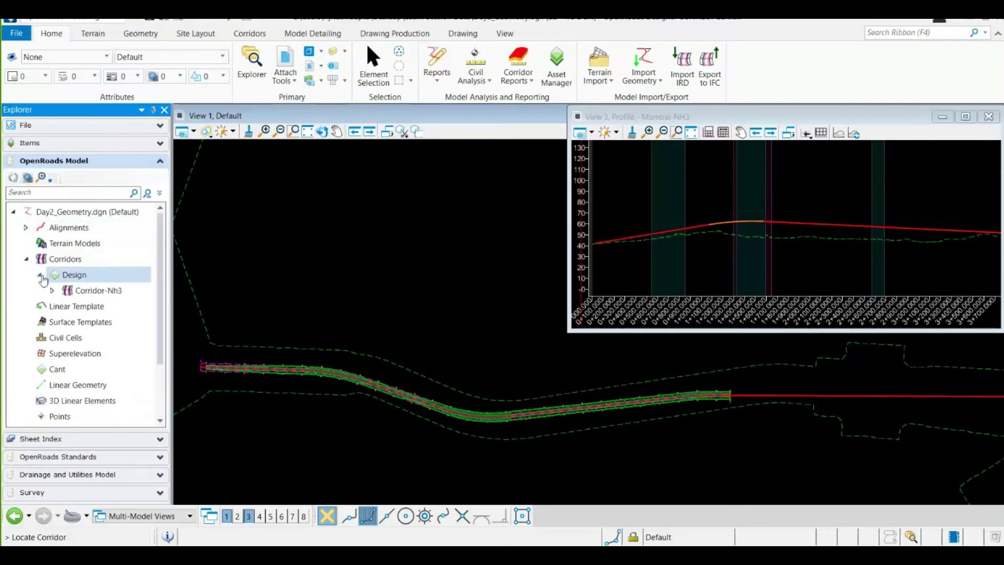
Open the Corridor Objects of Corridor-Nh3 and place the dialog so its template drop list is fully visible
{"action": "left_click", "coordinate": [113, 293]}
{"action": "right_click", "coordinate": [112, 292]}
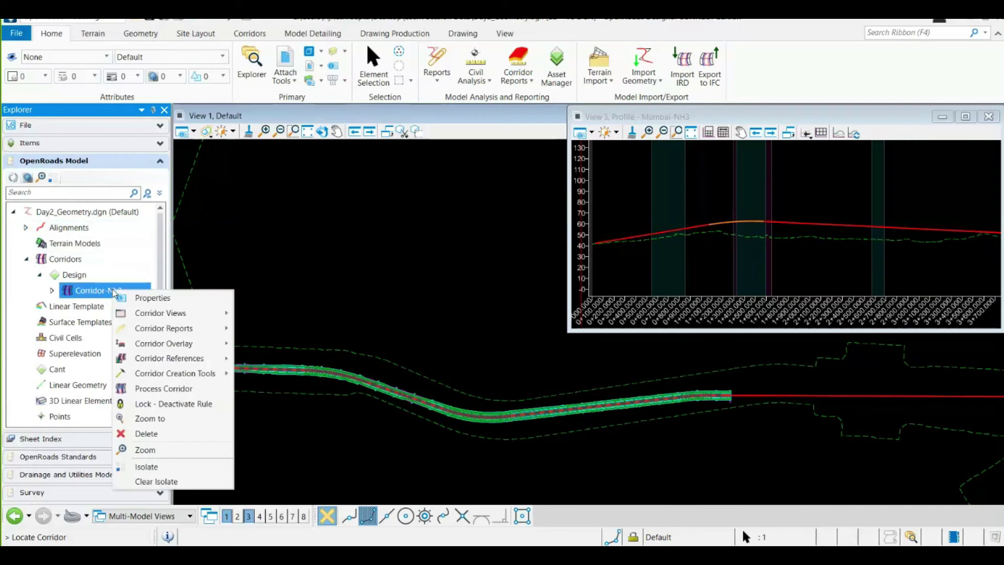
{"action": "mouse_move", "coordinate": [192, 379]}
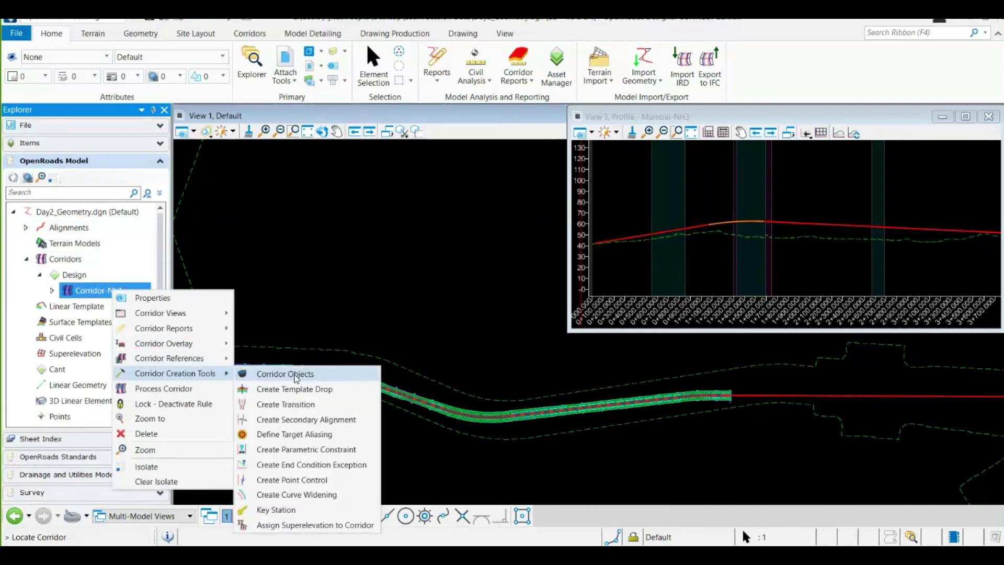
{"action": "left_click", "coordinate": [297, 374]}
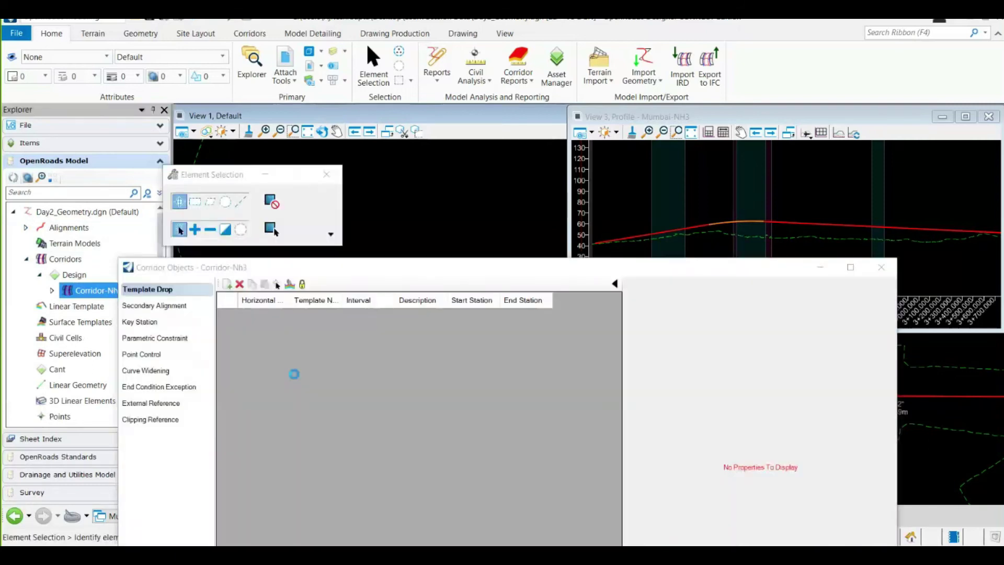
{"action": "left_click", "coordinate": [320, 176]}
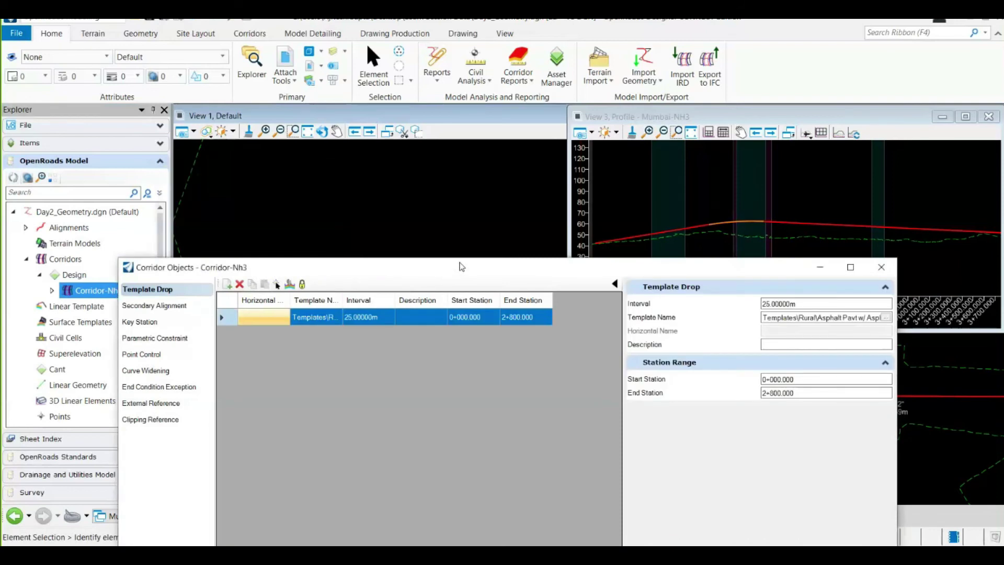
{"action": "left_click_drag", "start_coordinate": [459, 263], "coordinate": [379, 166]}
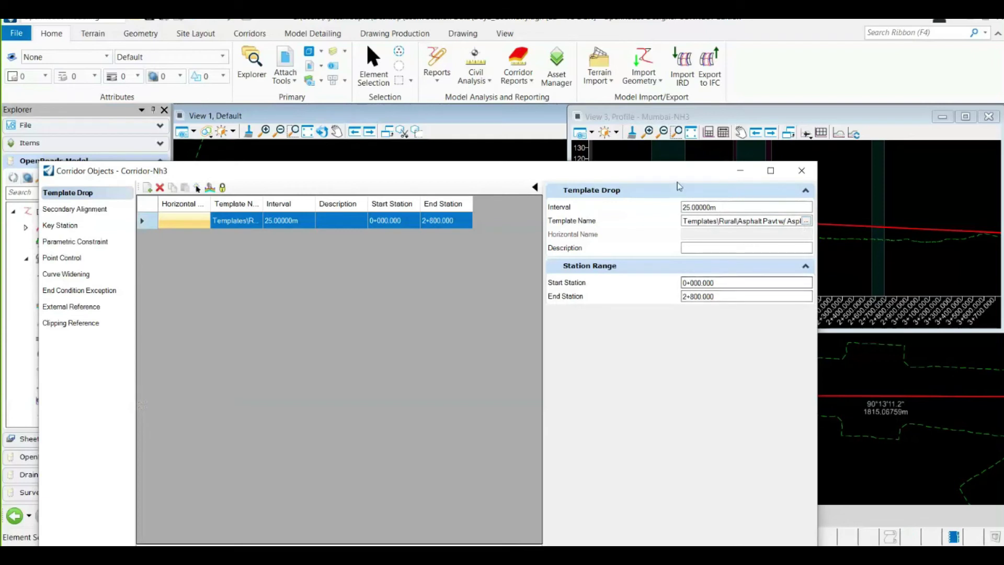
{"action": "left_click_drag", "start_coordinate": [673, 177], "coordinate": [637, 124]}
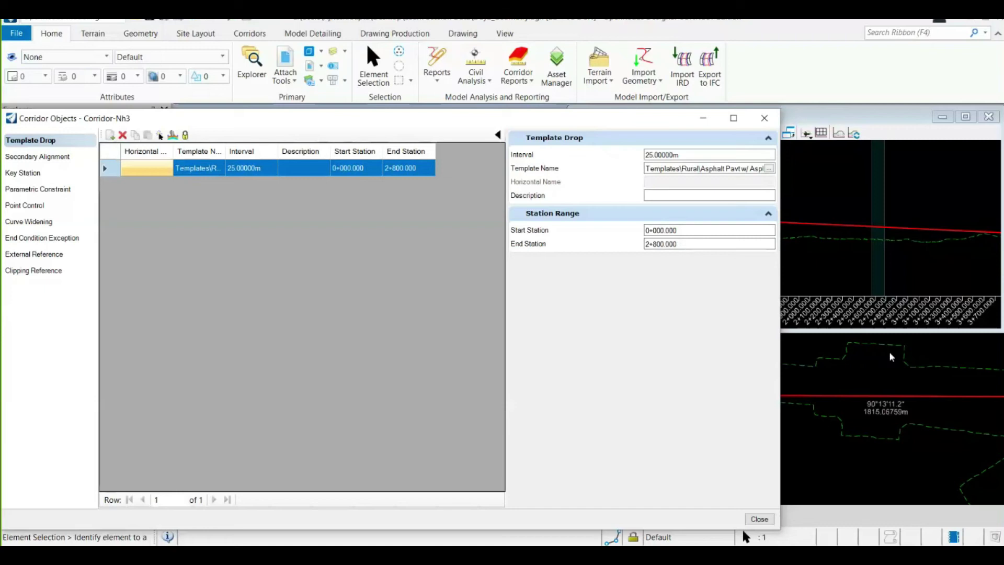
{"action": "left_click", "coordinate": [886, 373]}
{"action": "left_click_drag", "start_coordinate": [253, 122], "coordinate": [349, 122]}
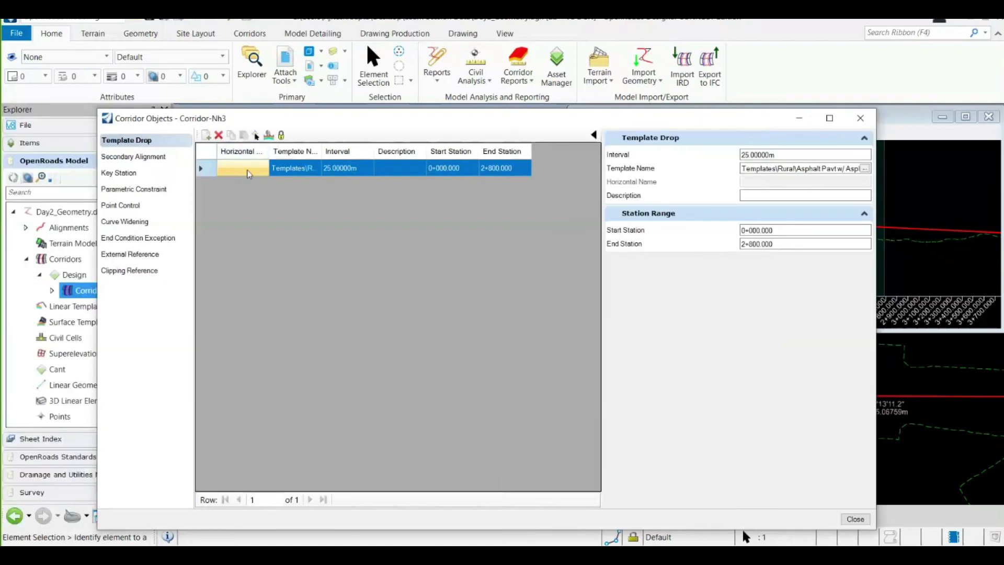
Start another template drop from the corridor objects and choose the 2 Lanes 14.0m template from the Undivided folder
{"action": "left_click", "coordinate": [206, 137]}
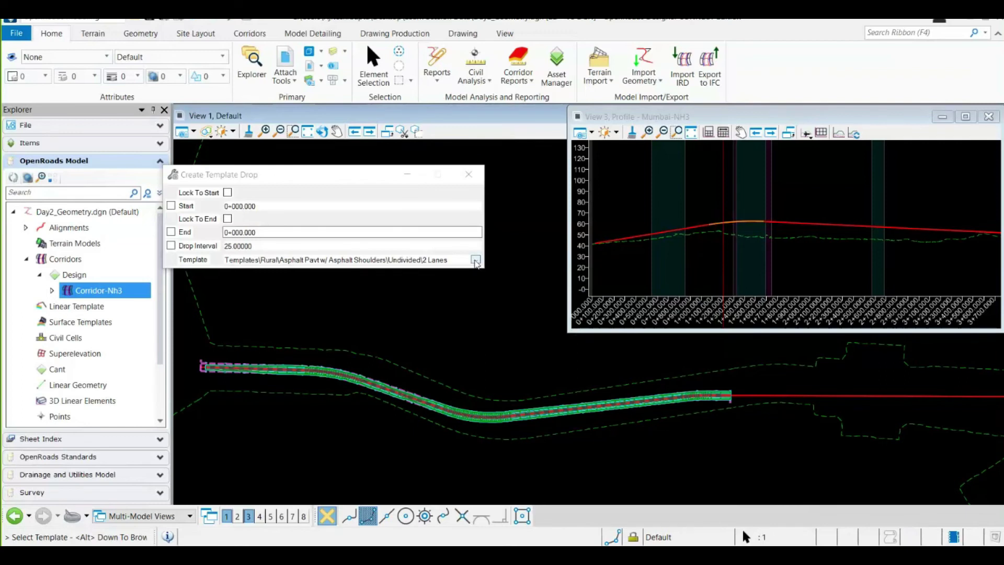
{"action": "left_click", "coordinate": [475, 260]}
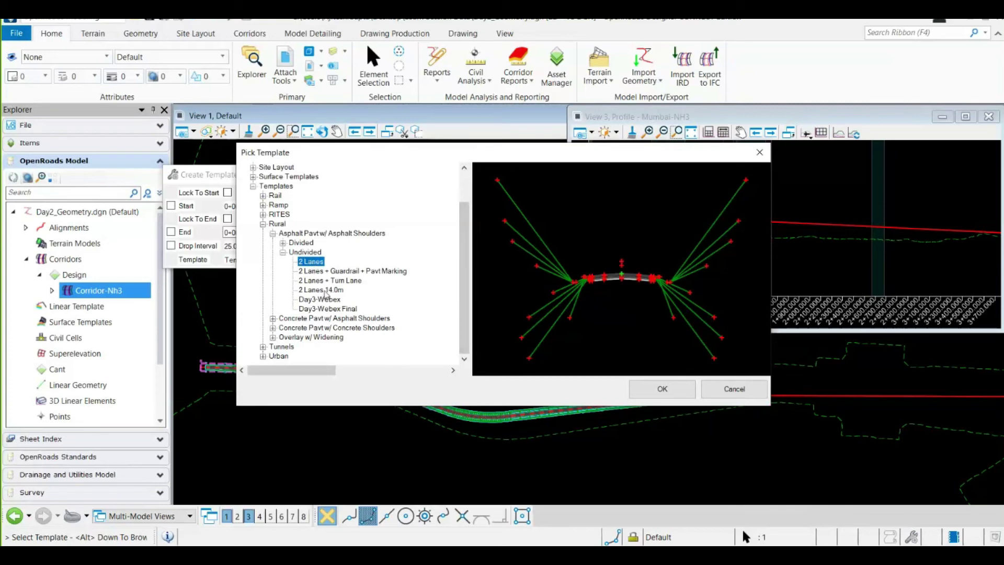
{"action": "left_click", "coordinate": [326, 290]}
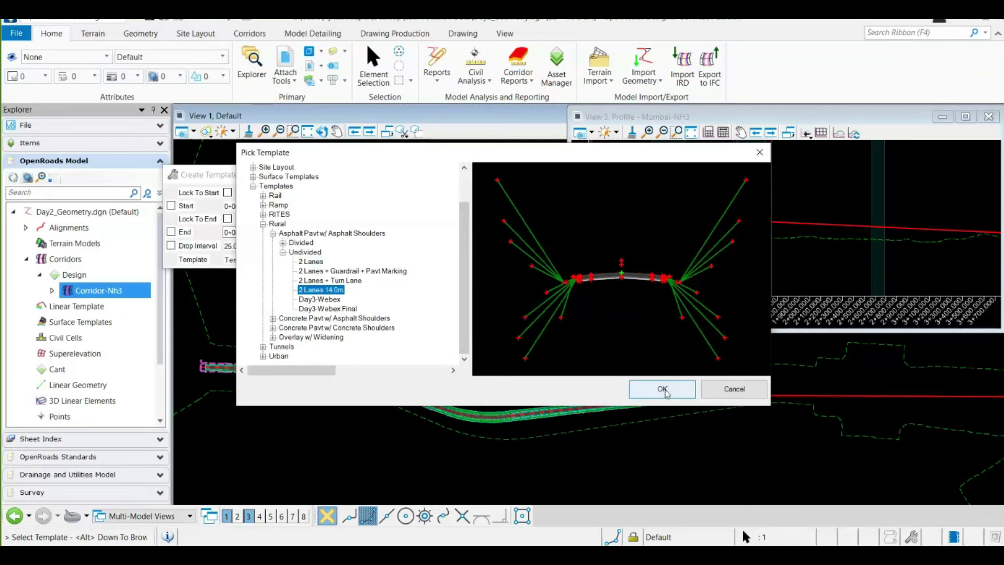
{"action": "left_click", "coordinate": [663, 389]}
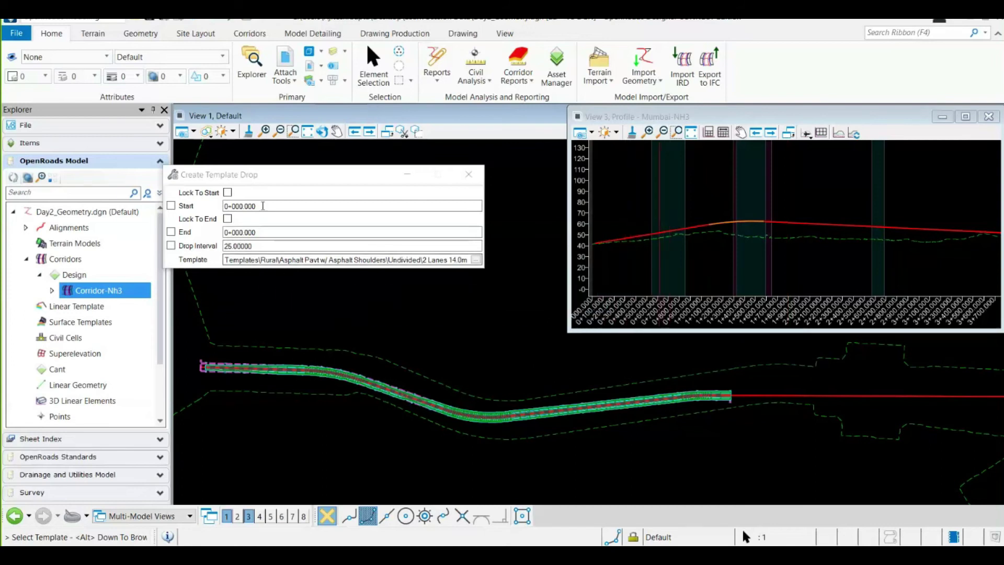
Apply the 2 Lanes 14.0m template drop from station 3+200 to the corridor's locked end at interval 25, and close the Corridor Objects
{"action": "left_click", "coordinate": [326, 297]}
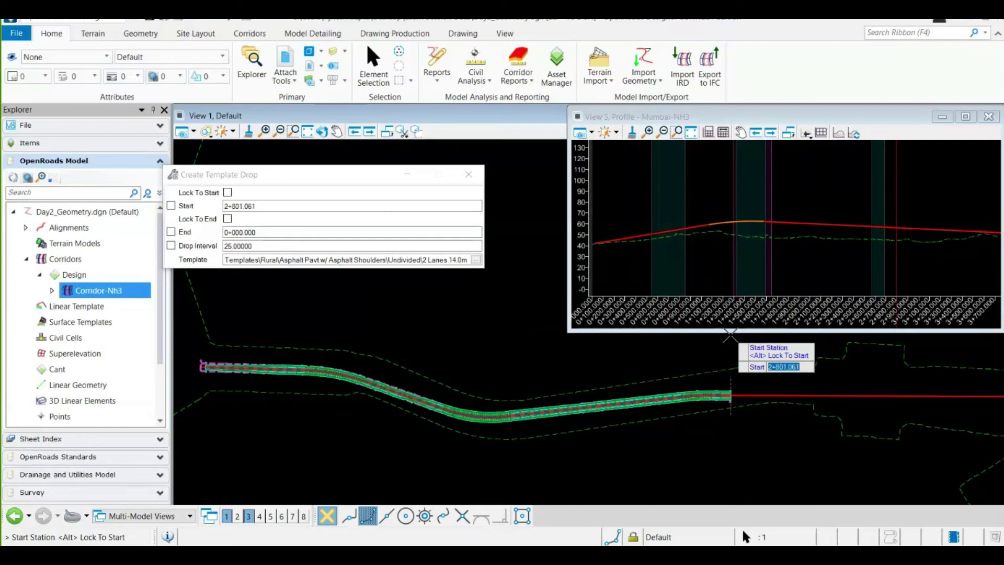
{"action": "type", "text": "3"}
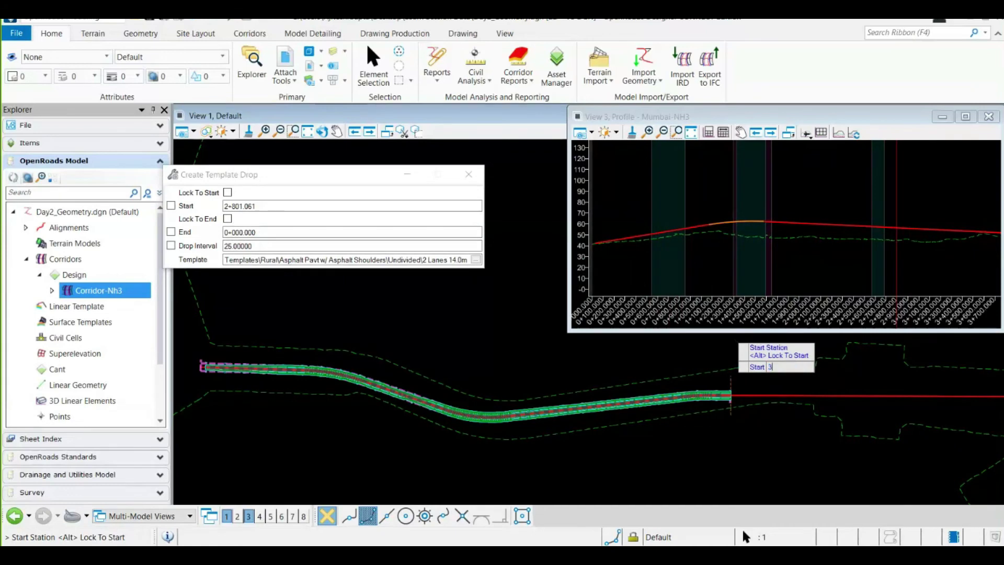
{"action": "type", "text": "+200"}
{"action": "key", "text": "Return"}
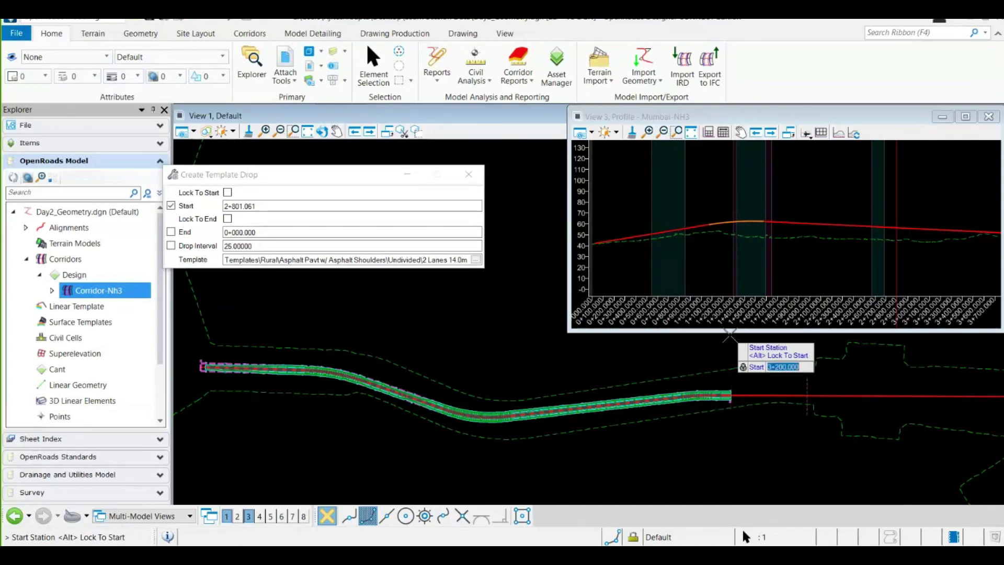
{"action": "left_click", "coordinate": [761, 345]}
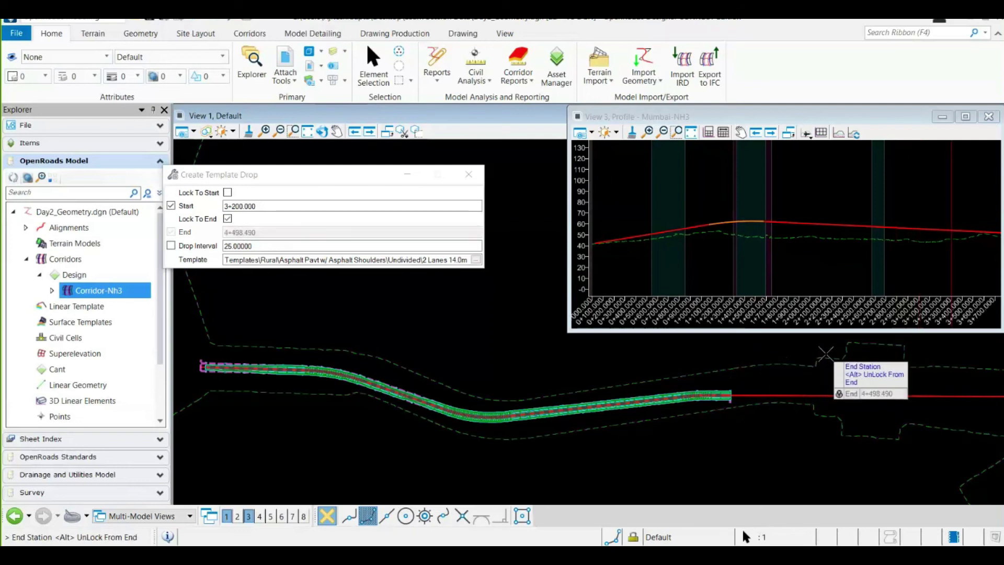
{"action": "key", "text": "alt"}
{"action": "scroll", "coordinate": [727, 383], "scroll_direction": "down", "scroll_amount": 4}
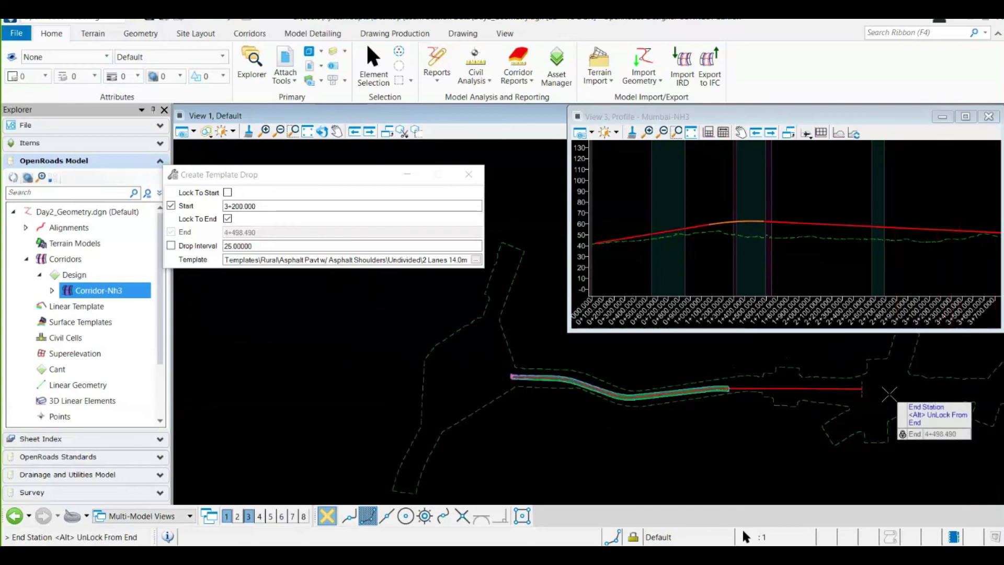
{"action": "left_click", "coordinate": [889, 394]}
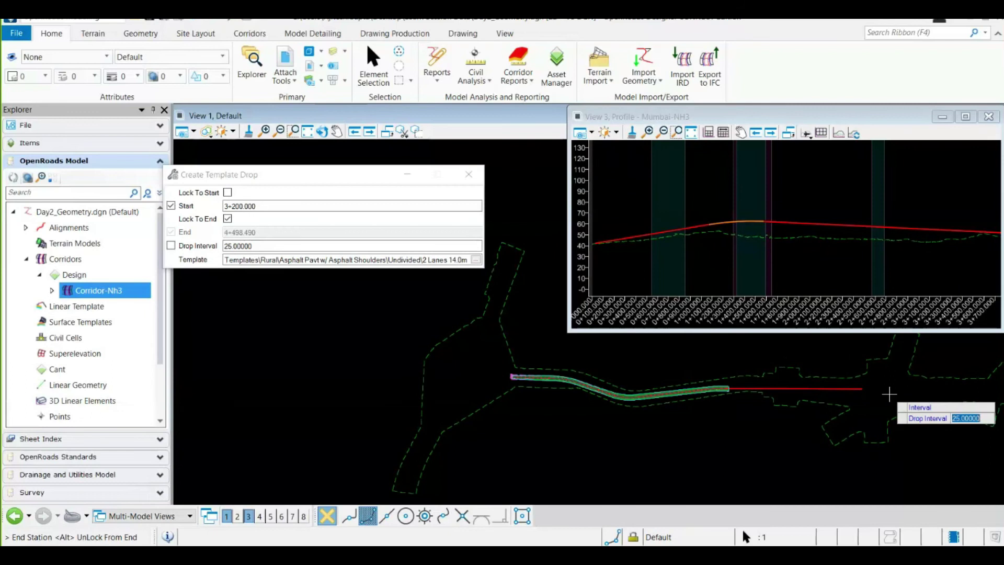
{"action": "left_click", "coordinate": [889, 394]}
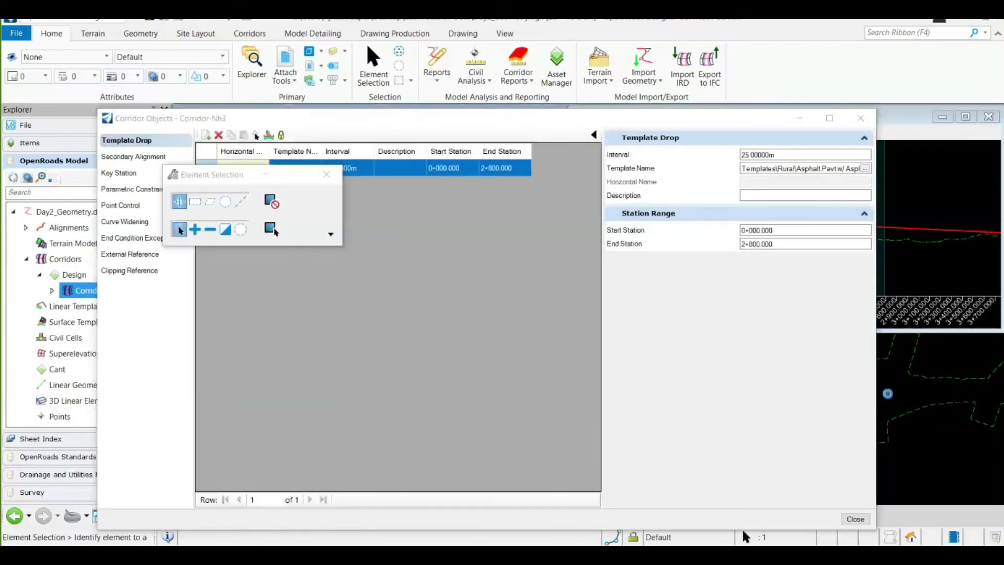
{"action": "left_click", "coordinate": [327, 175]}
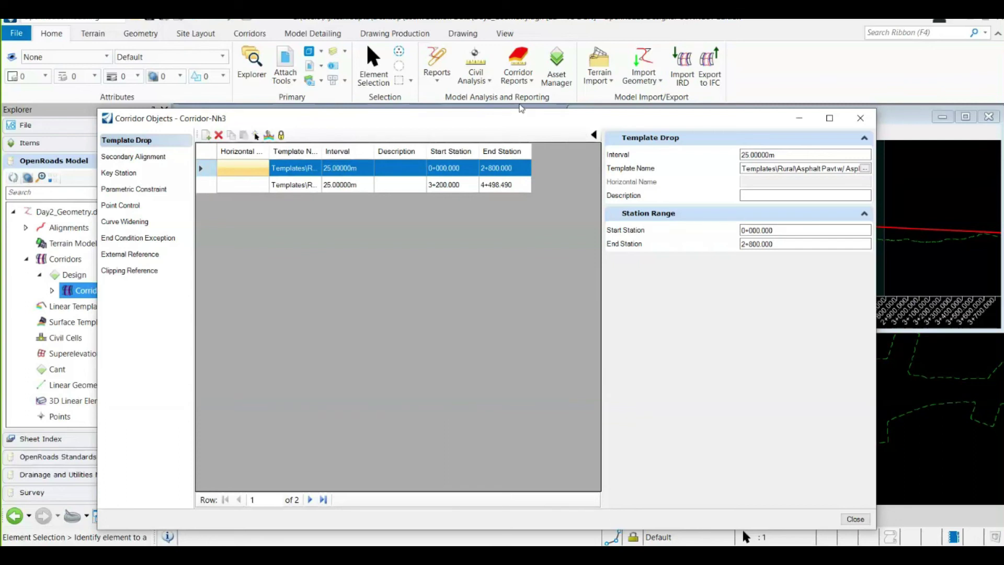
{"action": "left_click_drag", "start_coordinate": [519, 109], "coordinate": [456, 91]}
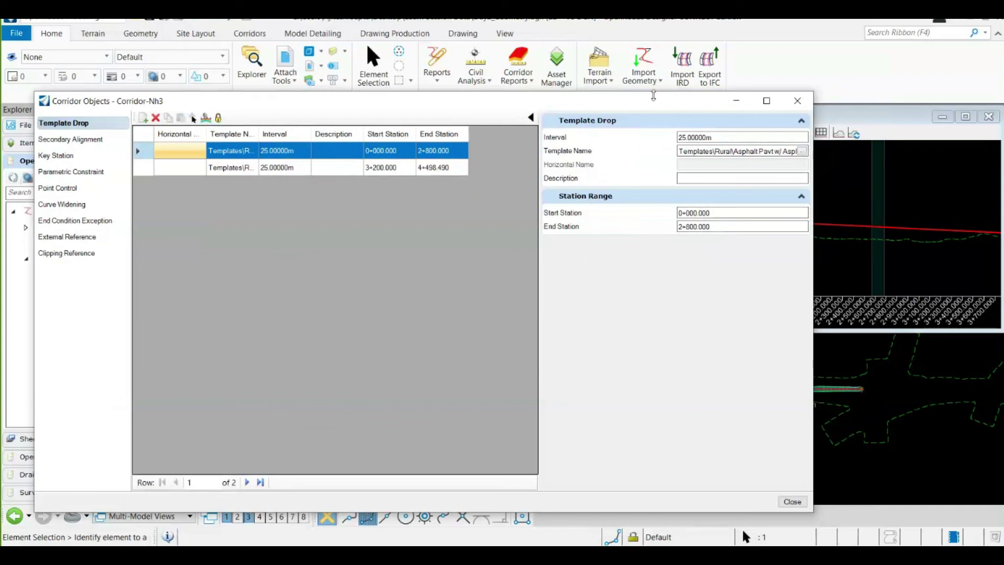
{"action": "left_click", "coordinate": [798, 100]}
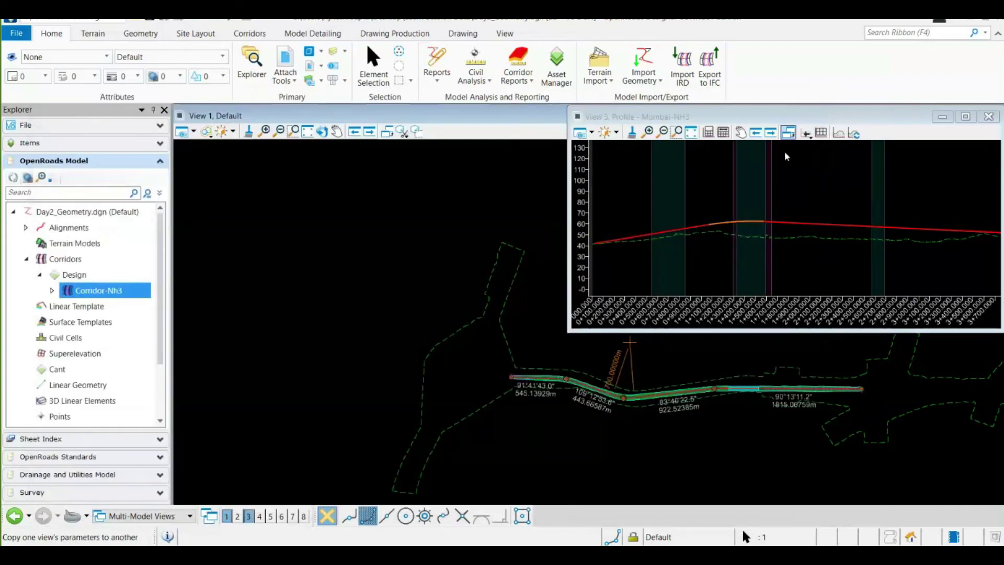
Examine the stretch of Corridor-Nh3 between the two template drops in the plan view, highlighting the corridor
{"action": "scroll", "coordinate": [727, 408], "scroll_direction": "up", "scroll_amount": 5}
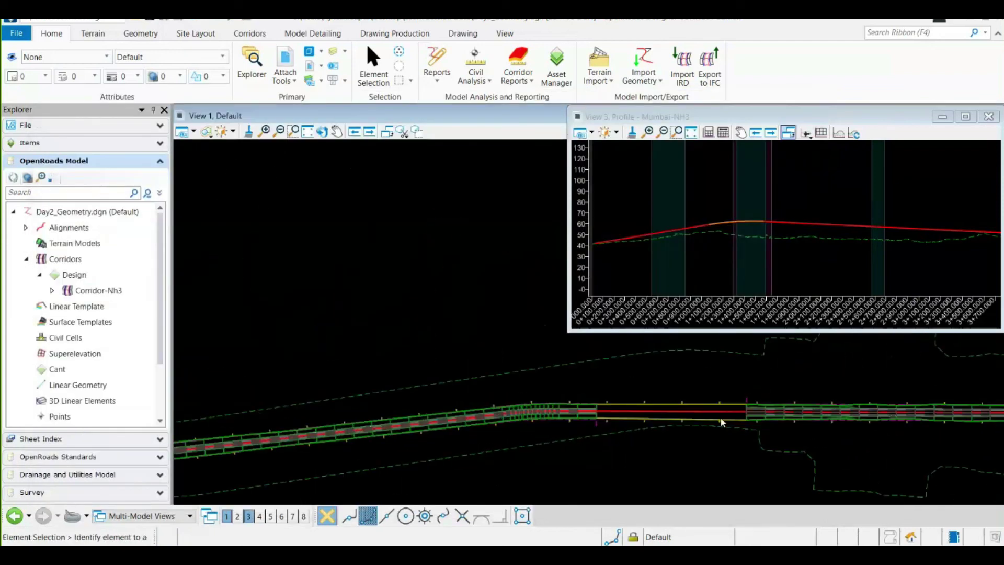
{"action": "scroll", "coordinate": [720, 416], "scroll_direction": "up", "scroll_amount": 3}
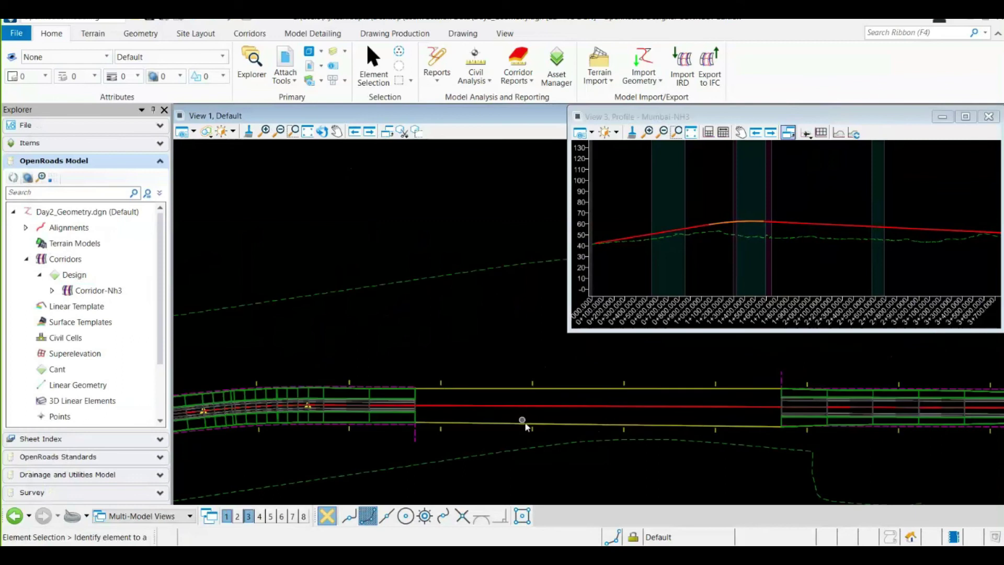
{"action": "scroll", "coordinate": [429, 407], "scroll_direction": "down", "scroll_amount": 3}
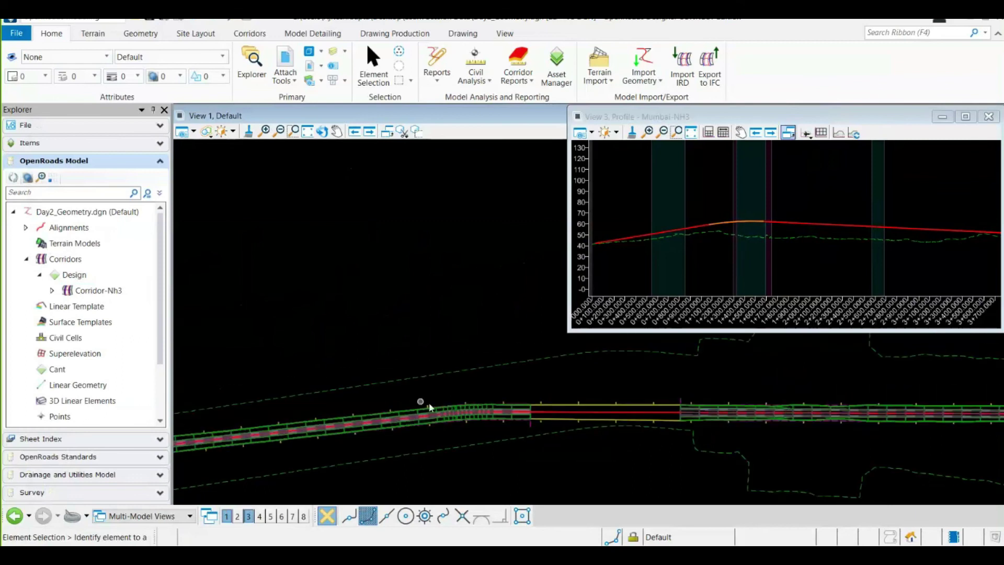
{"action": "scroll", "coordinate": [428, 410], "scroll_direction": "down", "scroll_amount": 3}
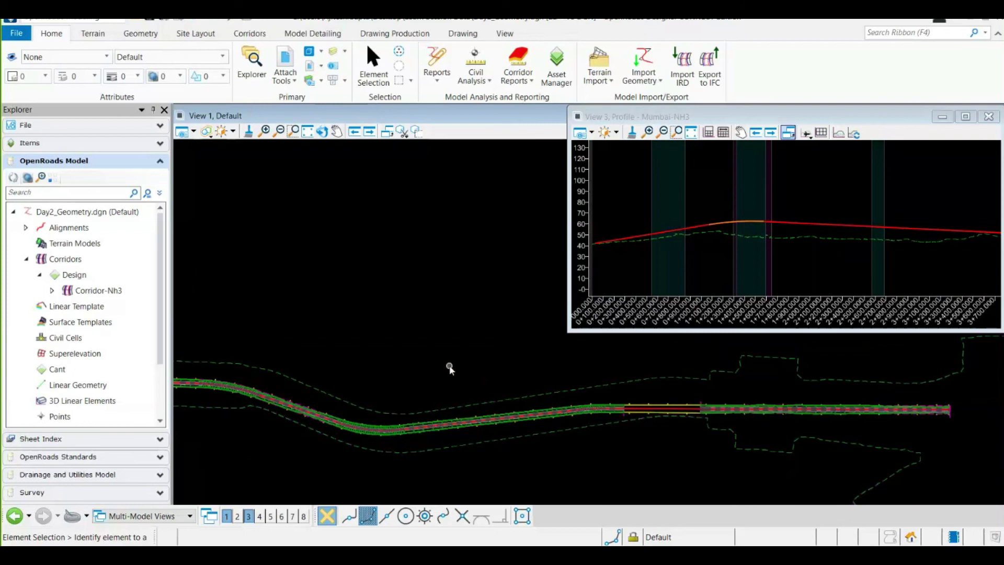
{"action": "scroll", "coordinate": [860, 408], "scroll_direction": "up", "scroll_amount": 3}
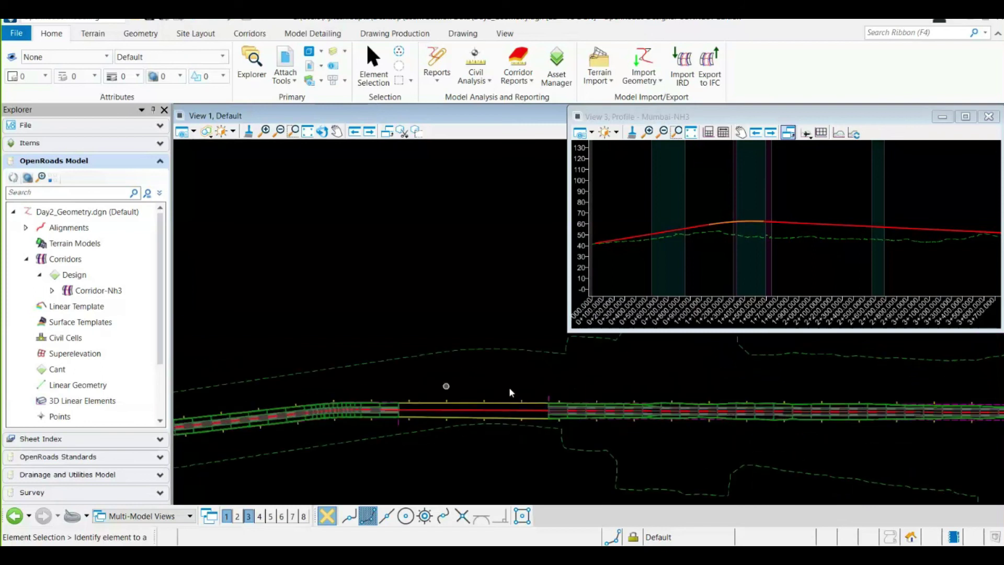
{"action": "scroll", "coordinate": [473, 403], "scroll_direction": "up", "scroll_amount": 2}
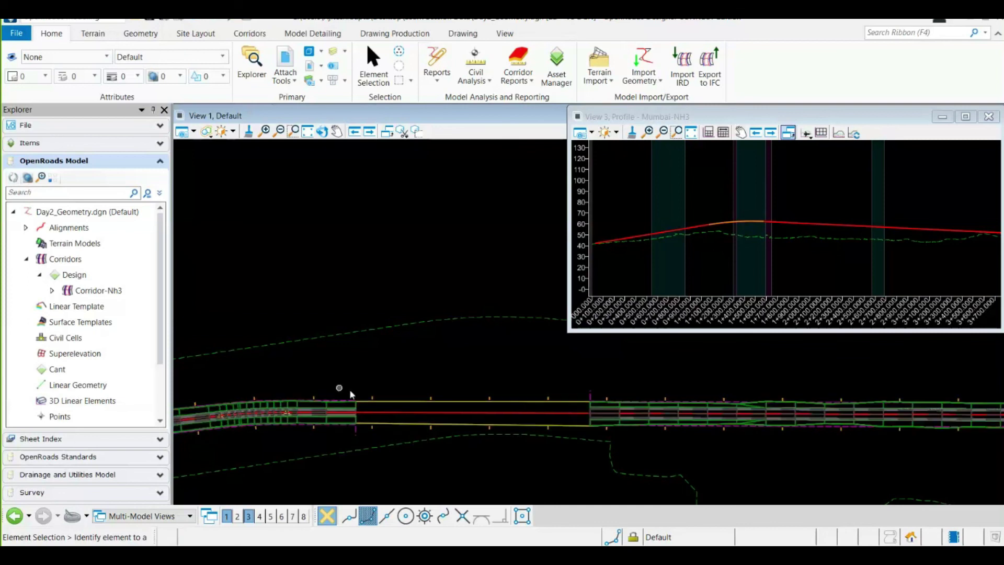
{"action": "scroll", "coordinate": [464, 421], "scroll_direction": "up", "scroll_amount": 1}
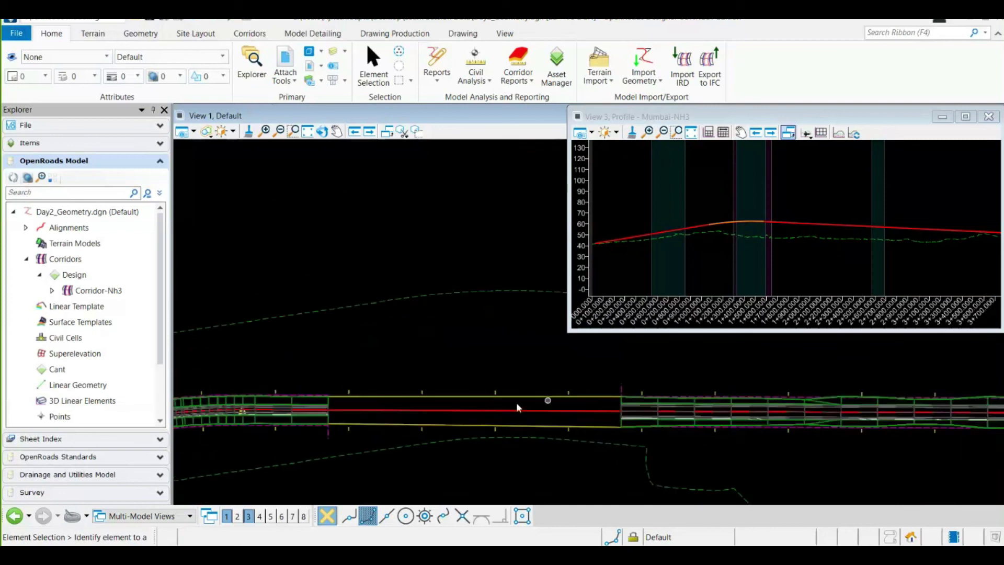
{"action": "left_click", "coordinate": [515, 398]}
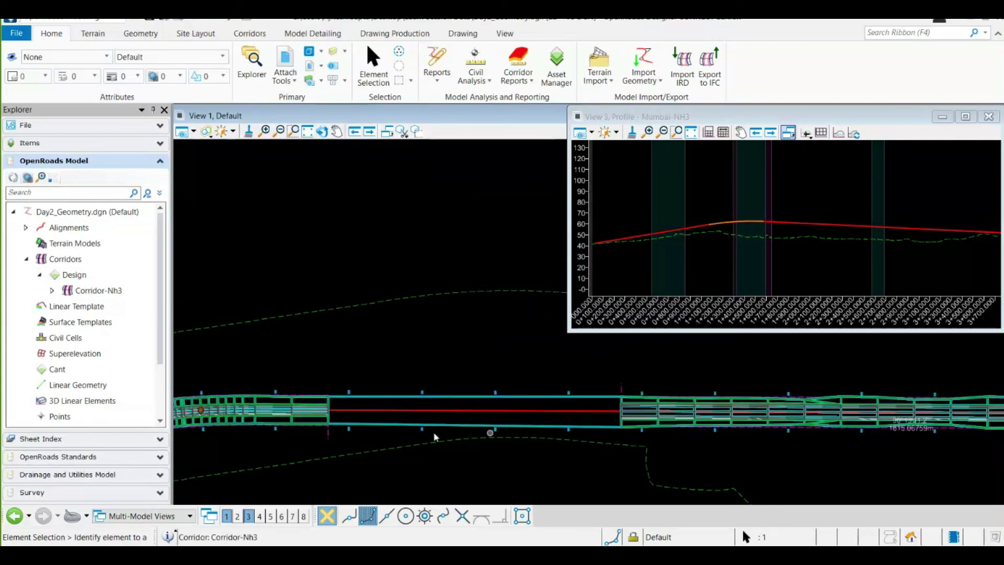
{"action": "left_click", "coordinate": [489, 475]}
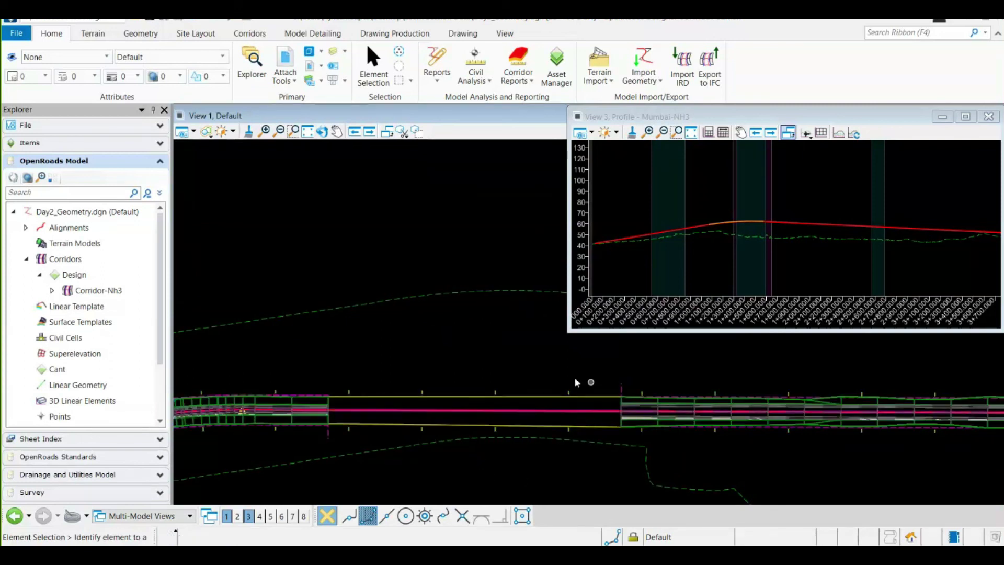
Close the Mumbai-NH3 profile view, the Element Selection settings and the Explorer, leaving only the plan view of the gap between template drops
{"action": "scroll", "coordinate": [564, 297], "scroll_direction": "up", "scroll_amount": 1}
{"action": "left_click", "coordinate": [991, 116]}
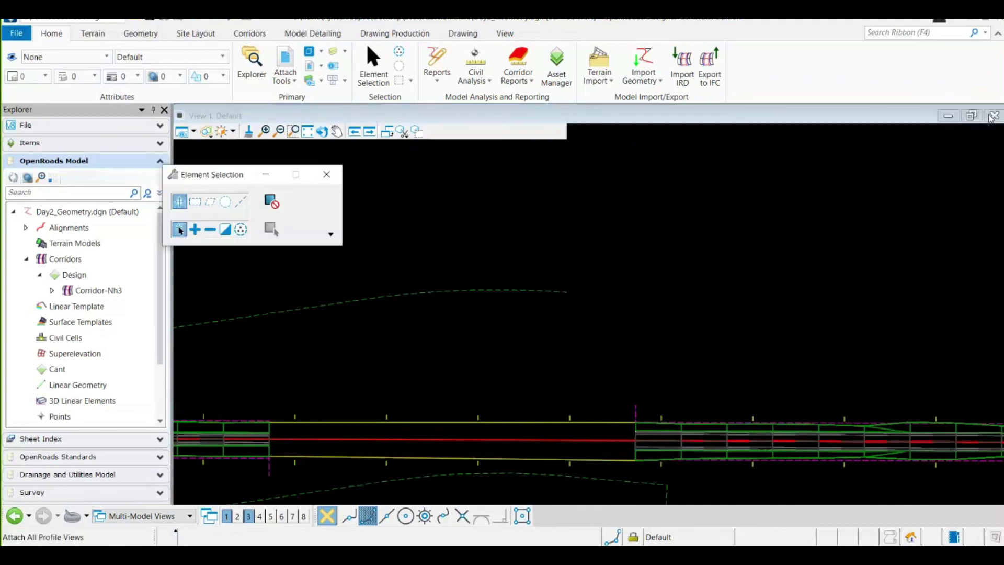
{"action": "left_click", "coordinate": [329, 173]}
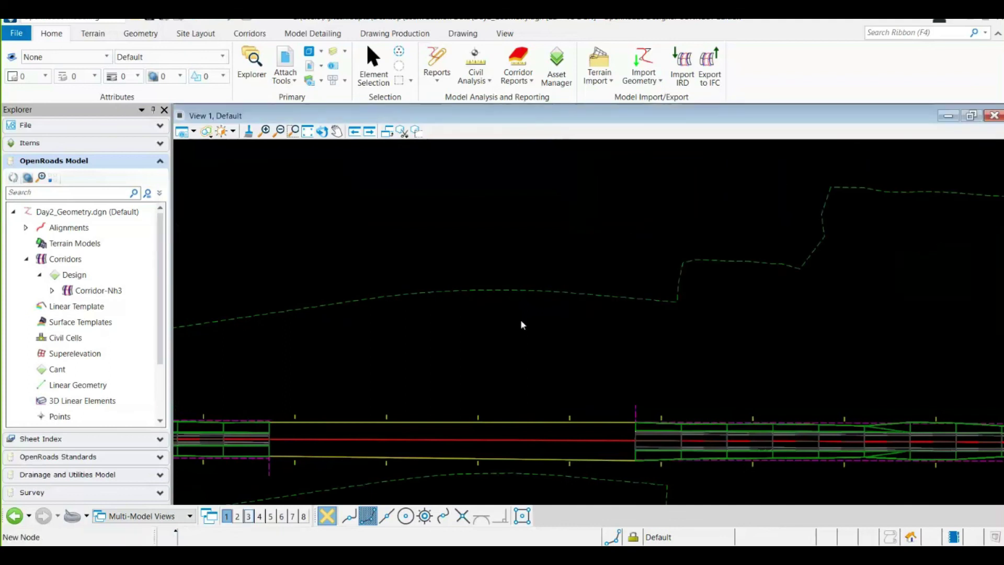
{"action": "left_click", "coordinate": [164, 110]}
{"action": "scroll", "coordinate": [585, 257], "scroll_direction": "down", "scroll_amount": 2}
{"action": "scroll", "coordinate": [314, 384], "scroll_direction": "up", "scroll_amount": 3}
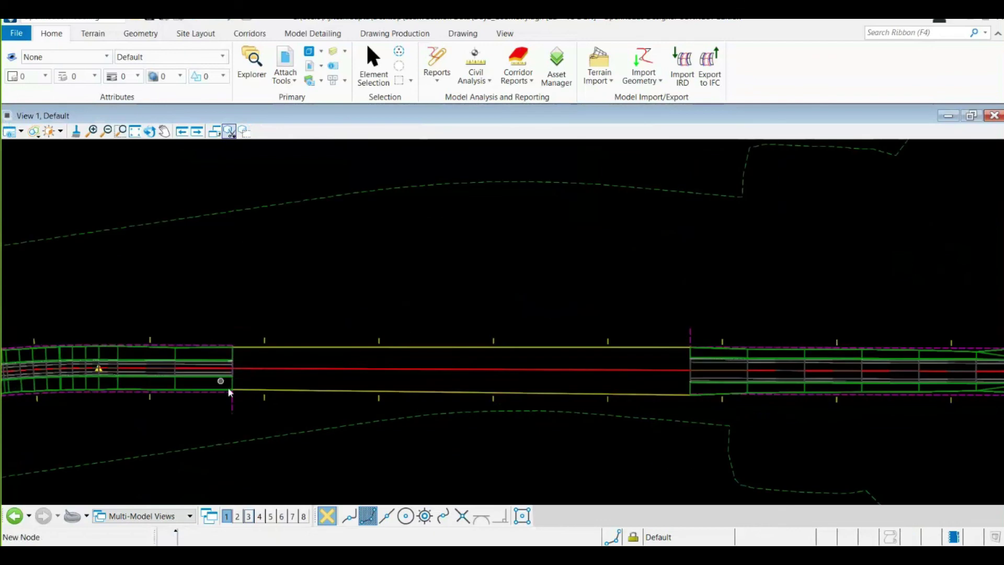
Check the facing ends of the 2 Lanes and 2 Lanes 14.0m template drops by selecting each one, and clear the selection
{"action": "left_click", "coordinate": [233, 406]}
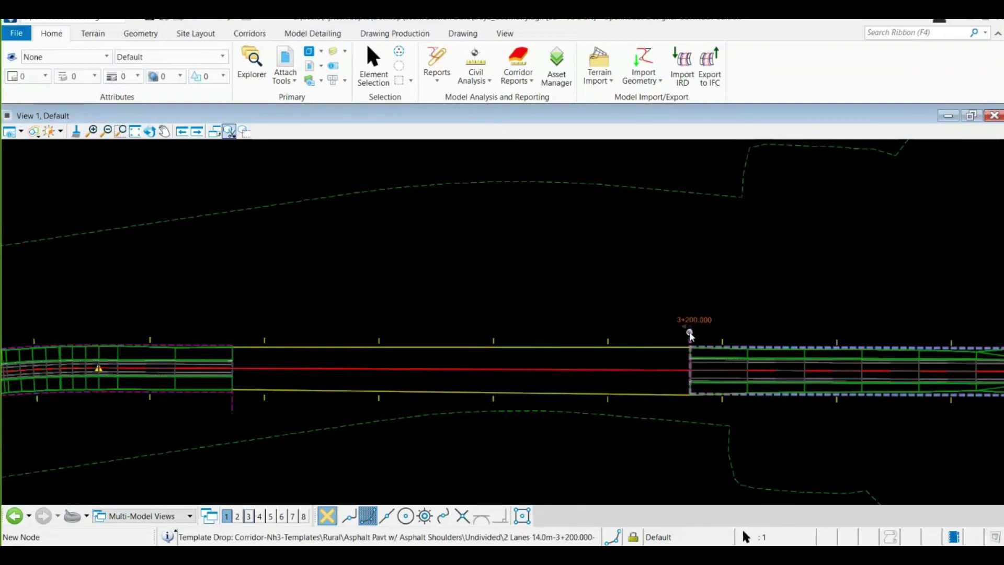
{"action": "left_click", "coordinate": [690, 335]}
{"action": "left_click", "coordinate": [657, 289]}
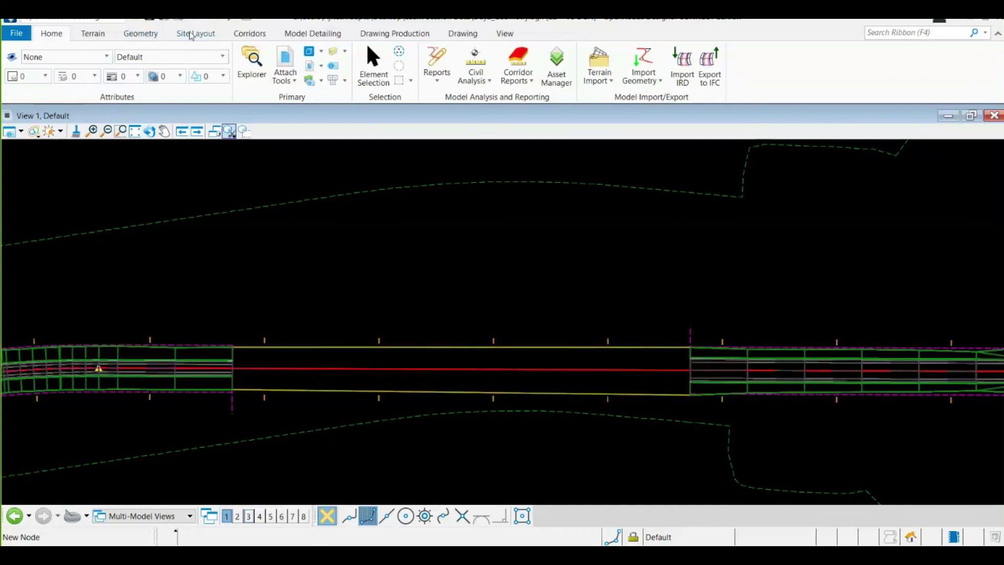
Bring up the corridor transition commands for joining the two template drops
{"action": "left_click", "coordinate": [251, 35]}
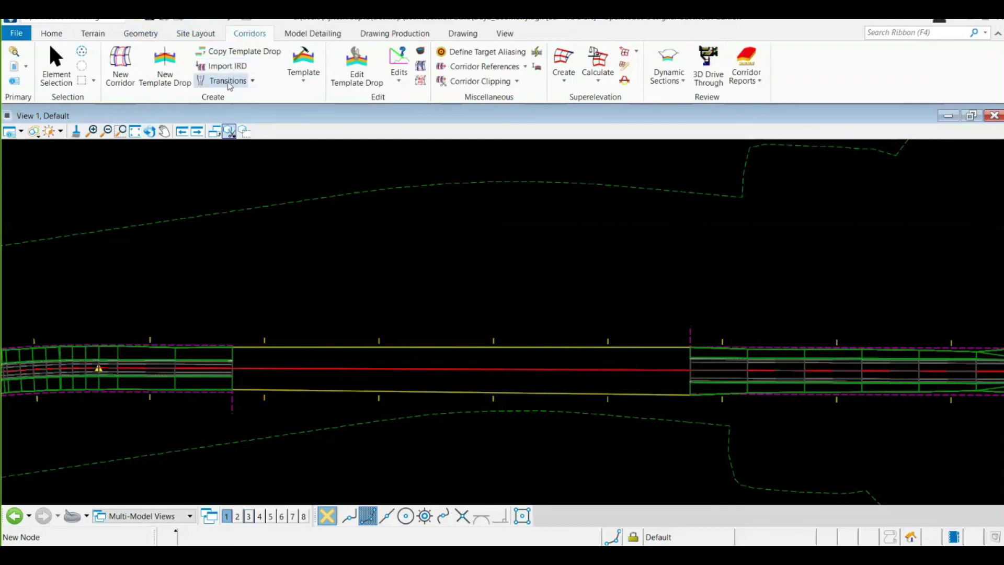
{"action": "left_click", "coordinate": [253, 83]}
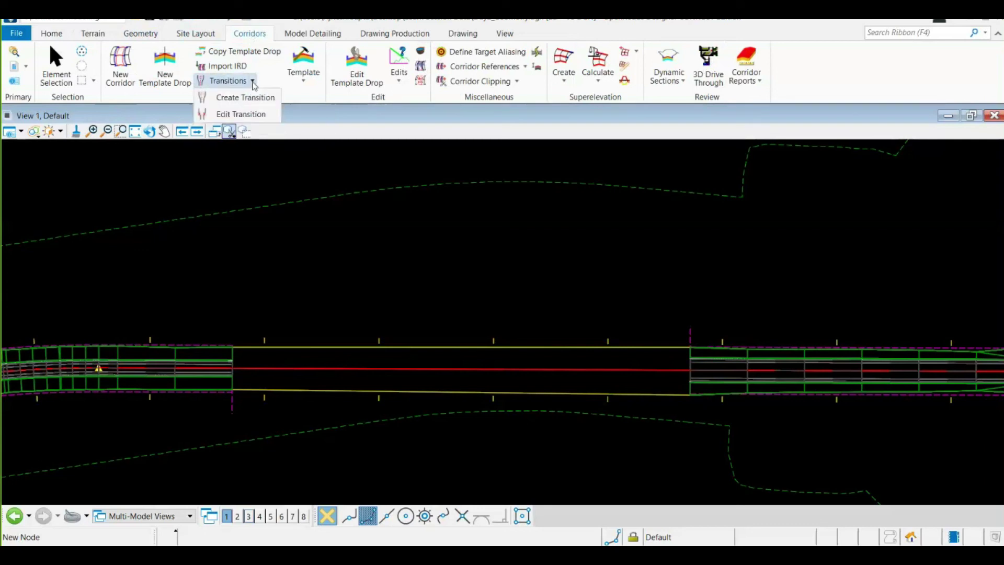